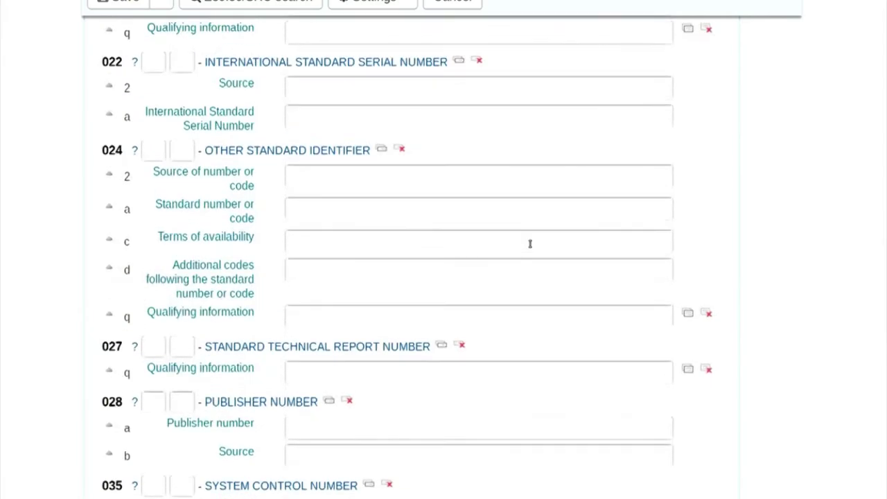
Examine the control number, standard identifier and cataloging source fields (000 to 040) of the new MARC record
scroll(529, 247, up, 15)
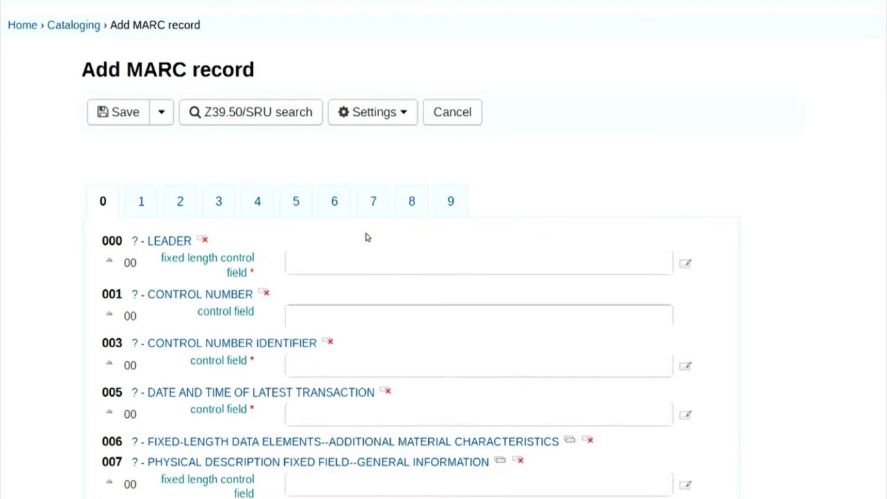
scroll(366, 236, down, 10)
scroll(366, 233, down, 14)
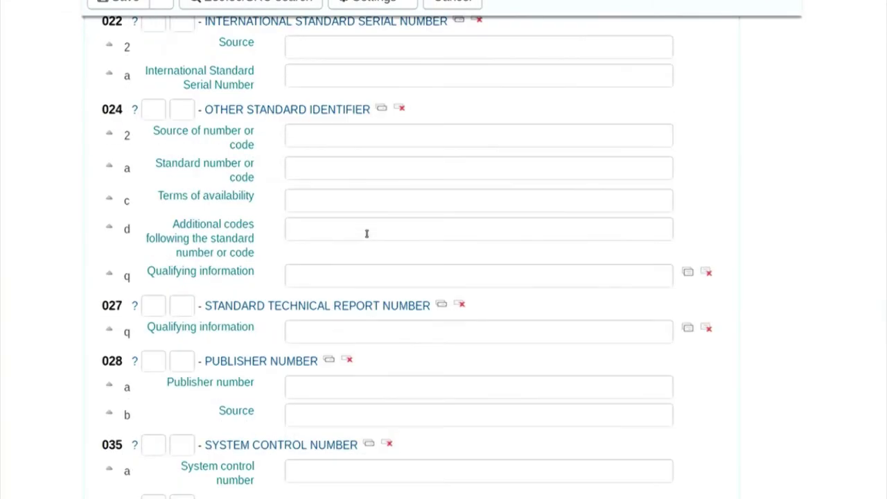
scroll(366, 235, up, 4)
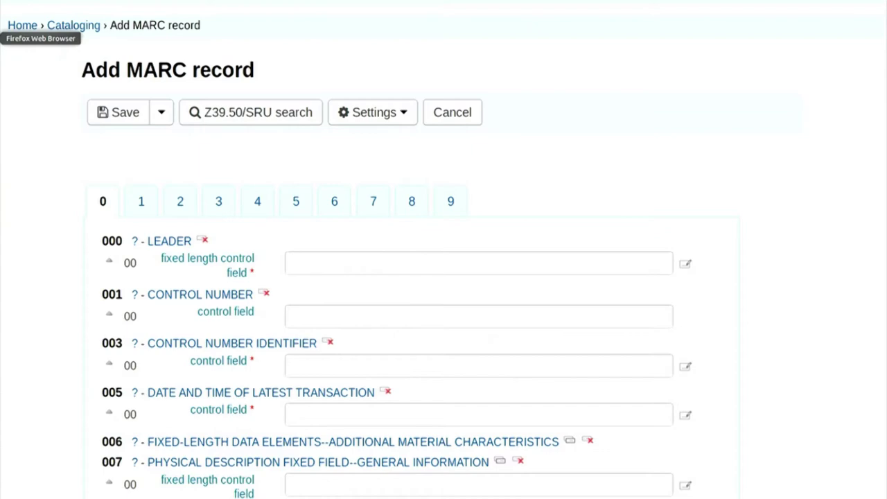
scroll(526, 257, down, 3)
scroll(527, 257, down, 8)
scroll(607, 289, down, 2)
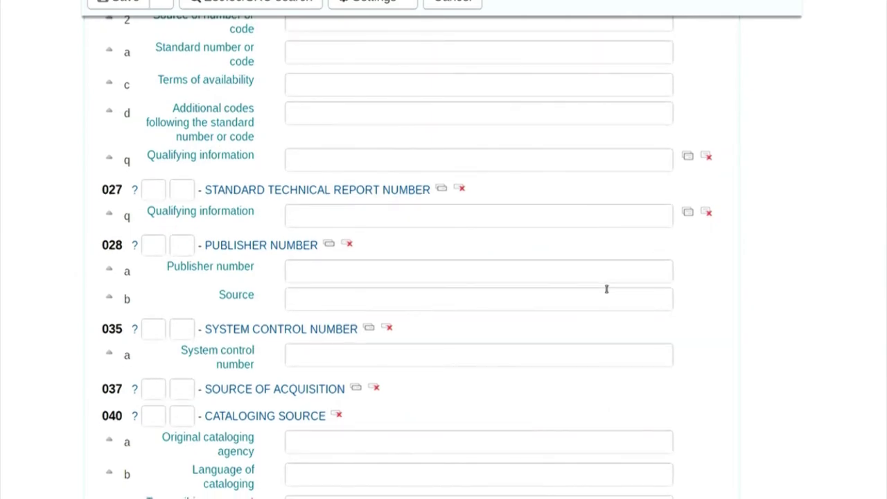
scroll(606, 289, up, 10)
scroll(606, 288, up, 5)
Examine the title, edition, publication and address fields (210 to 270) of the MARC record
click(181, 201)
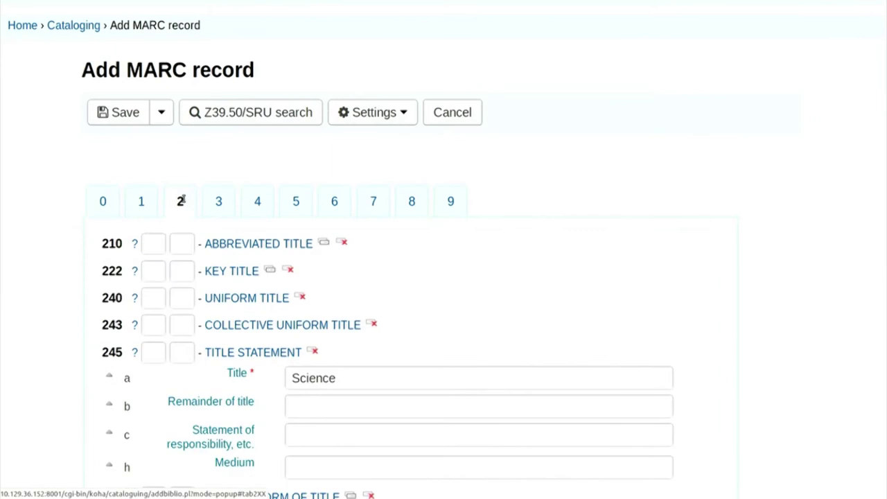
scroll(499, 270, down, 3)
scroll(496, 274, up, 1)
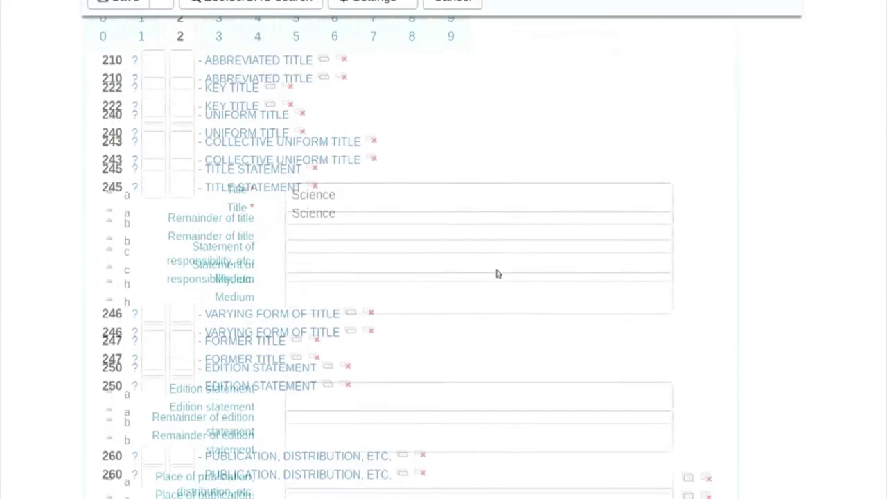
scroll(496, 274, up, 2)
scroll(496, 273, up, 1)
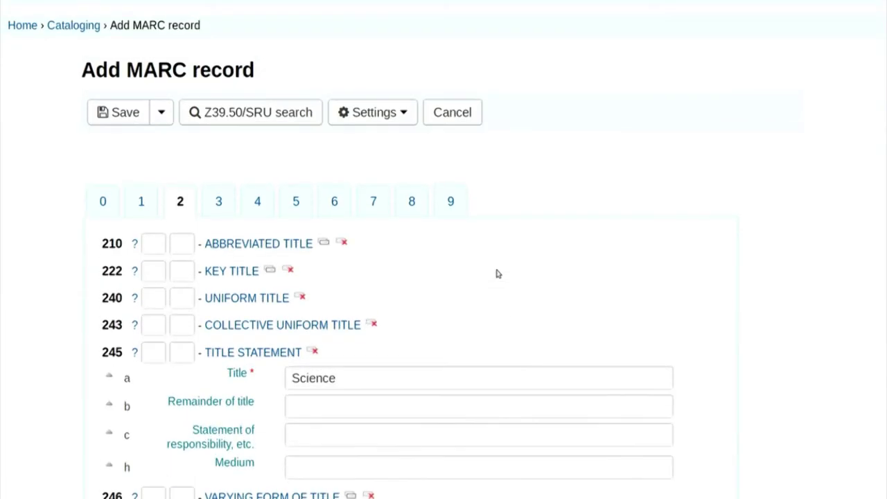
scroll(416, 199, down, 5)
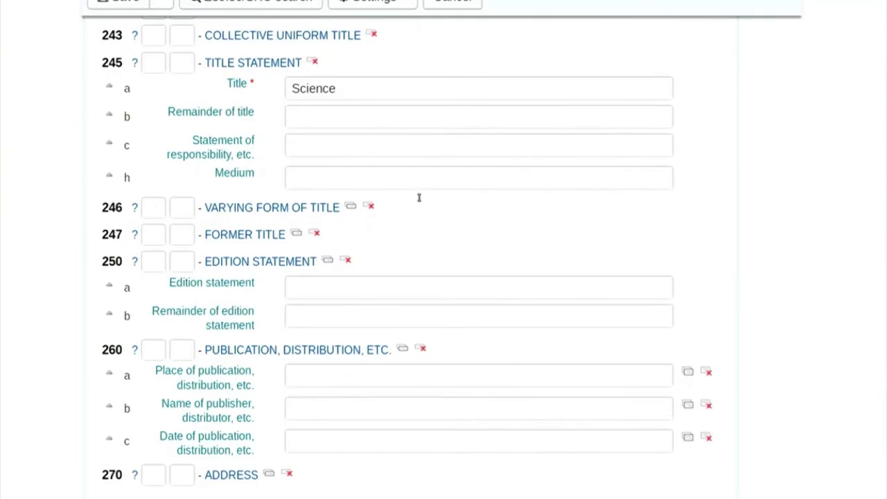
scroll(416, 203, up, 1)
scroll(418, 214, down, 2)
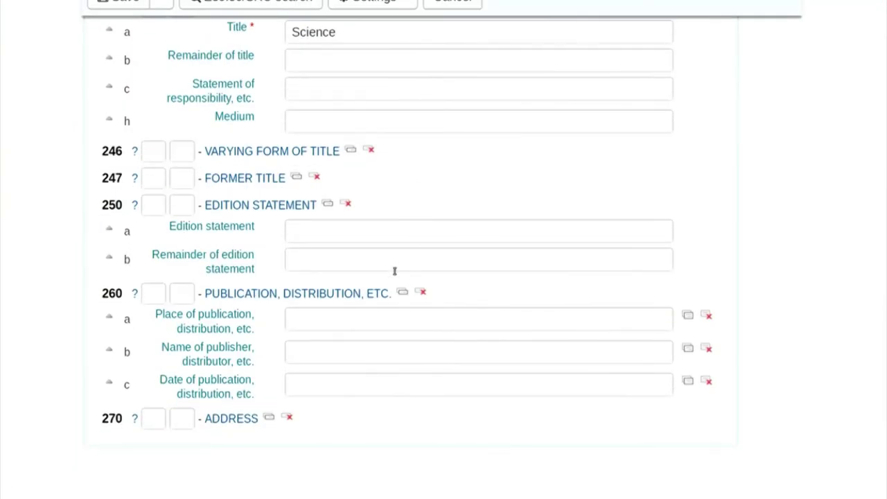
scroll(394, 270, up, 6)
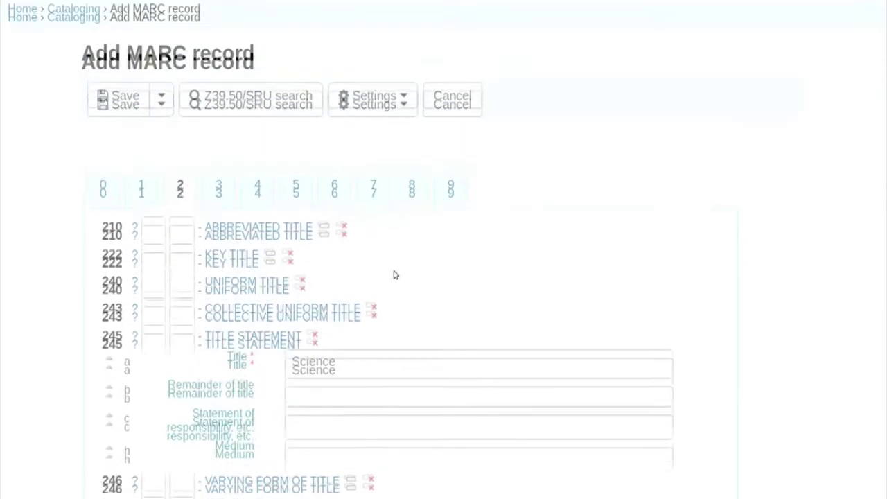
Expand field 310, Current Publication Frequency, and enter Weekly as the current publication frequency
click(223, 201)
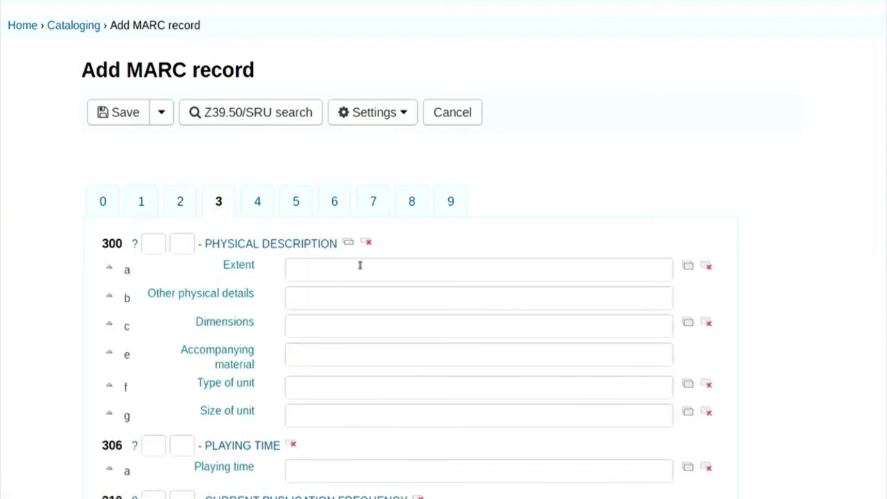
scroll(364, 270, down, 3)
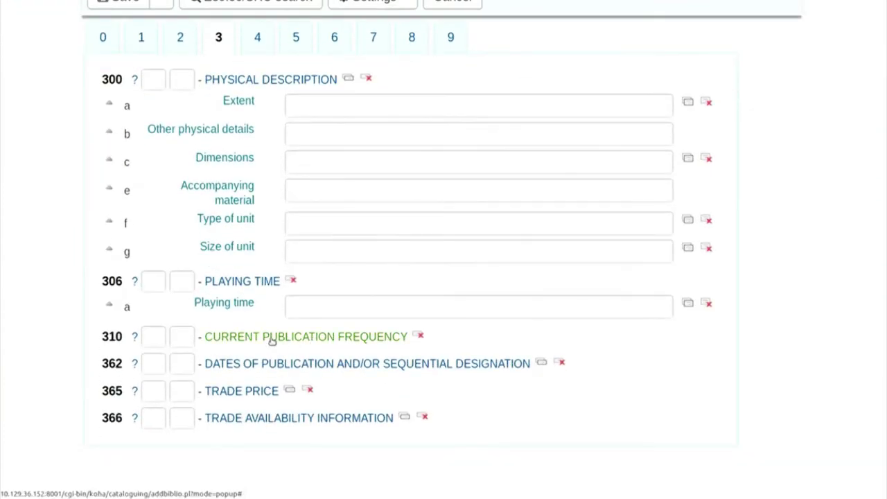
click(326, 337)
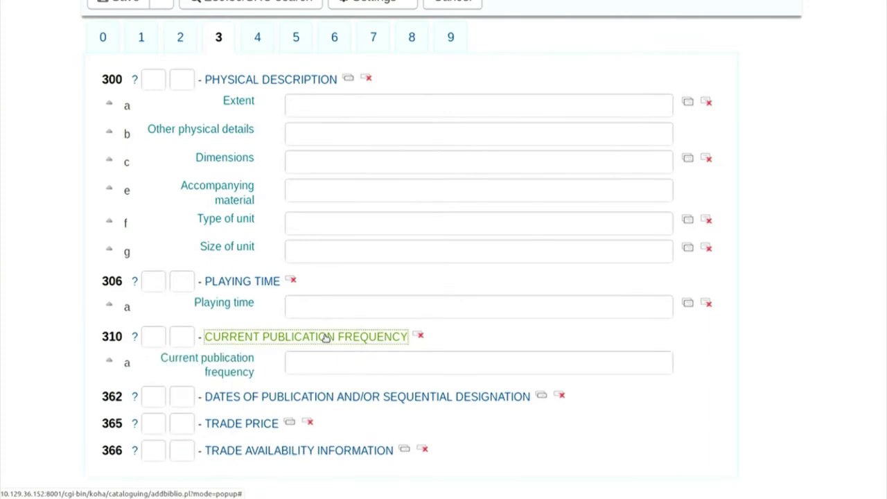
click(334, 367)
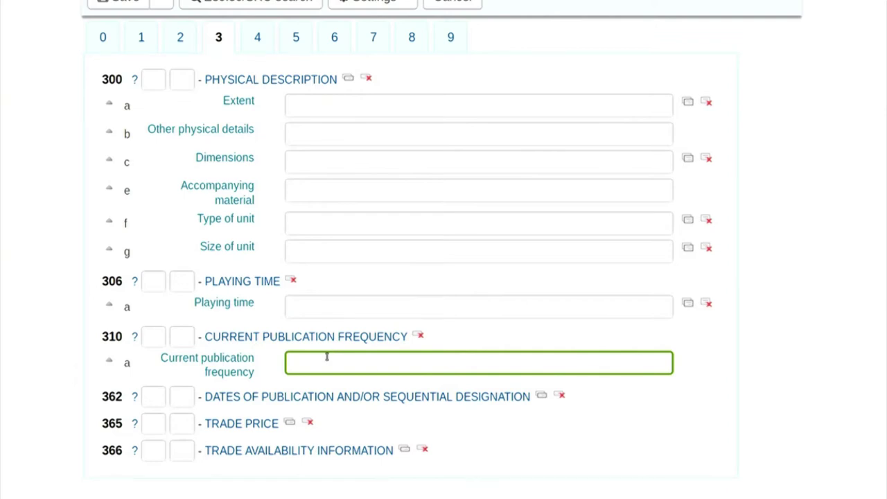
text(Weekly)
Enter General-Science as the topical term (subfield a) of field 650, Subject Added Entry--Topical Term
scroll(425, 357, up, 1)
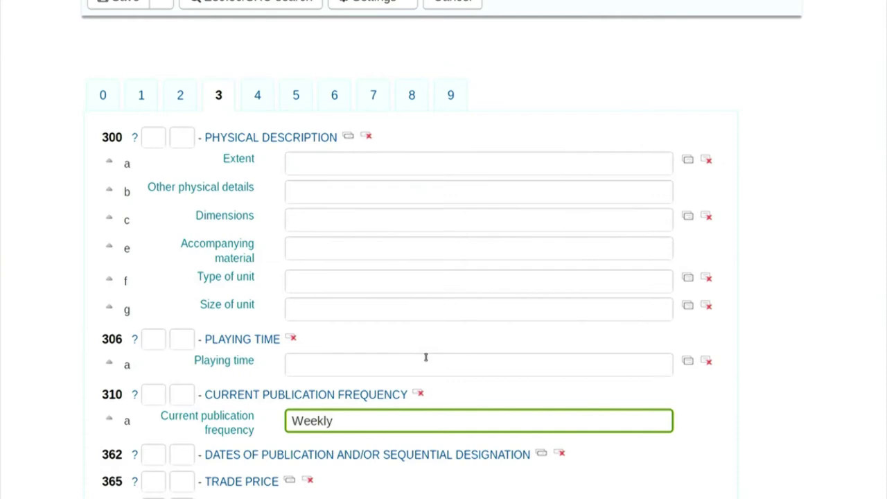
scroll(426, 357, up, 1)
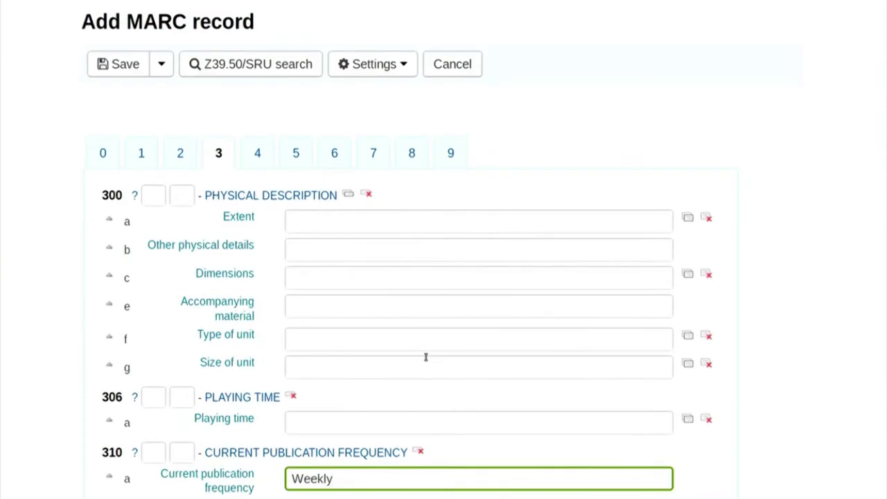
scroll(426, 357, up, 1)
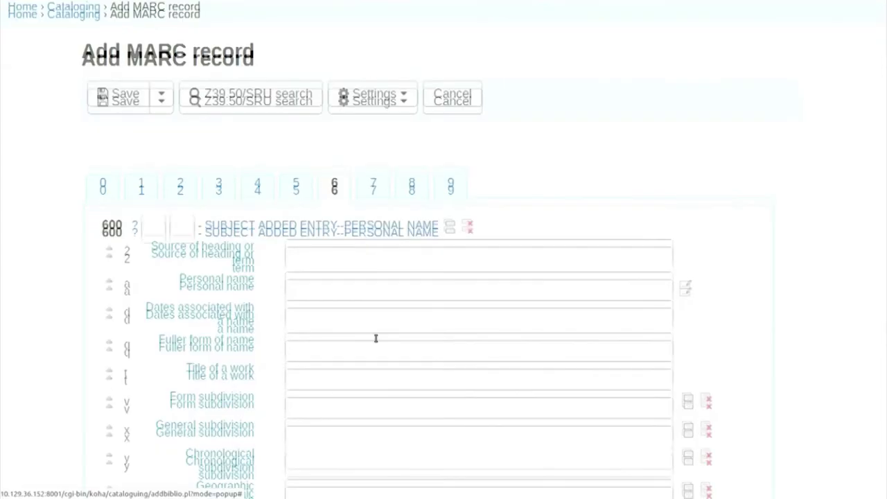
scroll(375, 338, down, 5)
scroll(376, 338, up, 1)
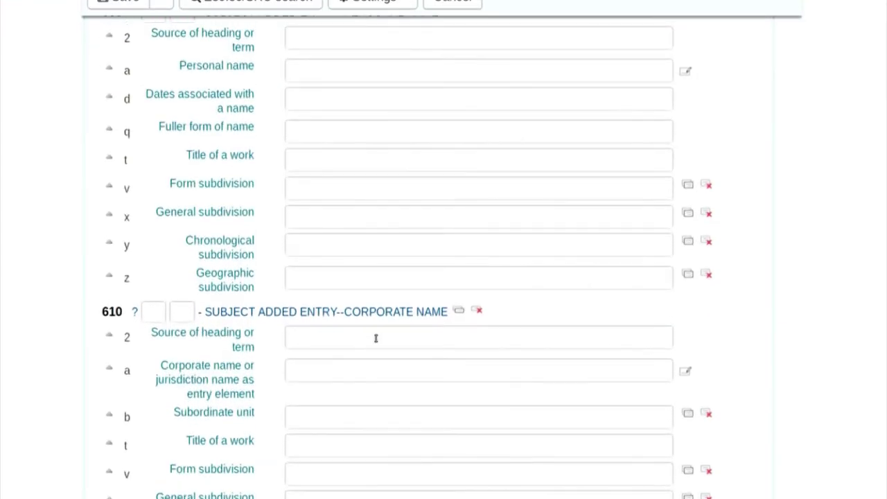
scroll(376, 338, up, 1)
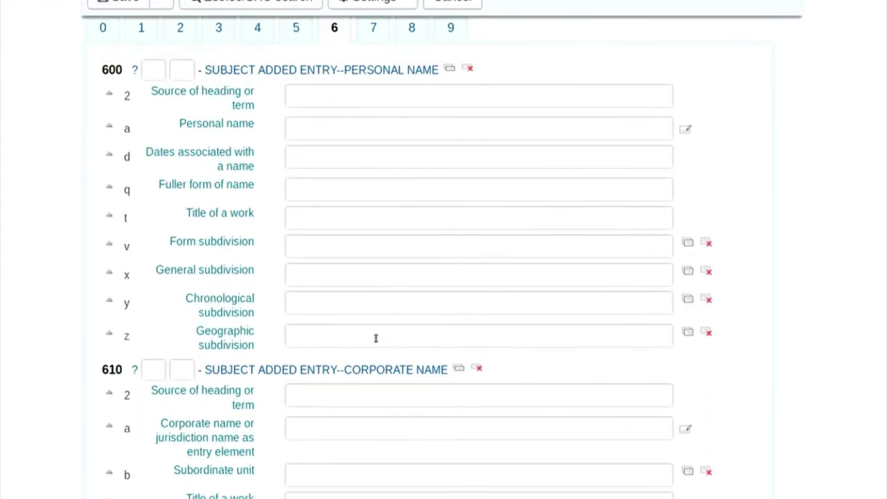
scroll(375, 338, up, 2)
scroll(376, 338, down, 9)
scroll(376, 338, down, 8)
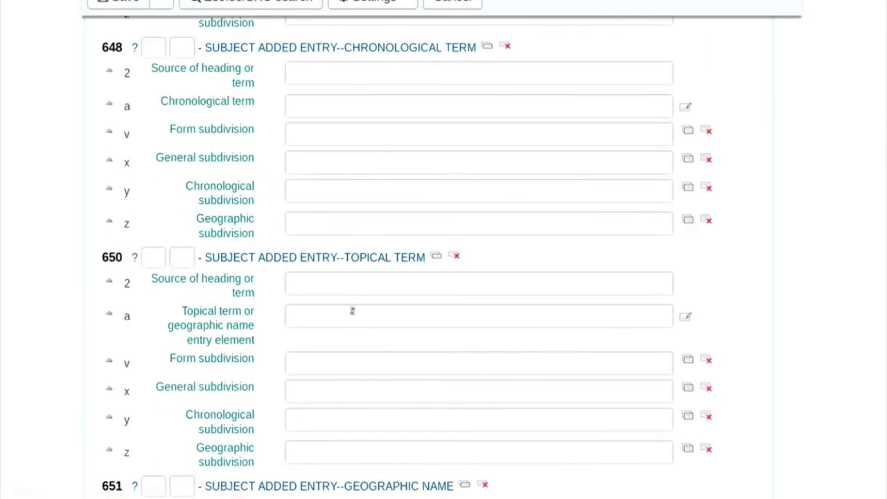
click(346, 280)
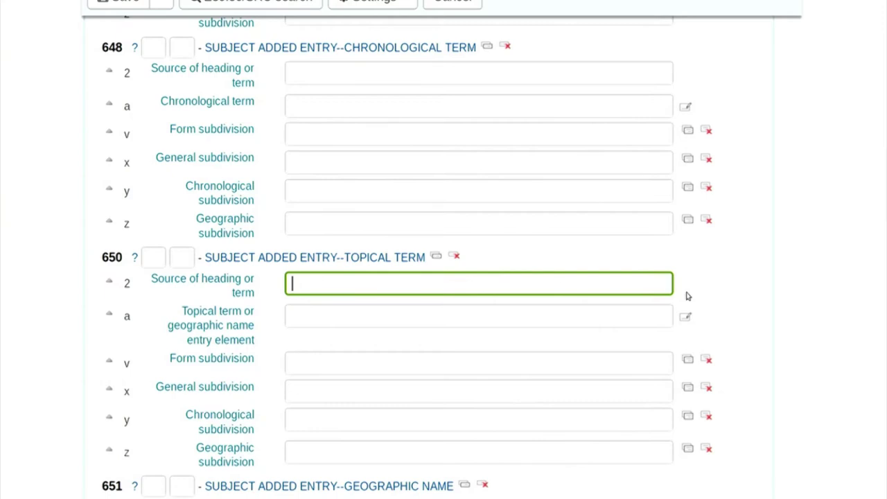
click(385, 322)
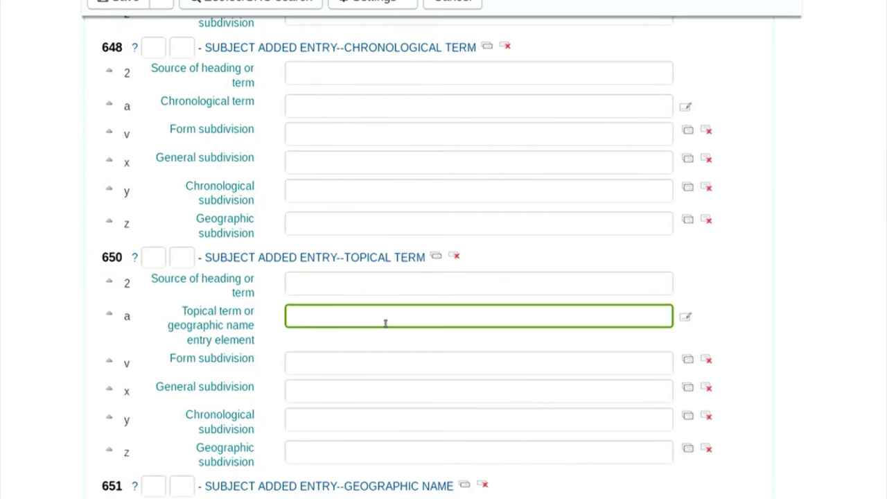
text(General-Science)
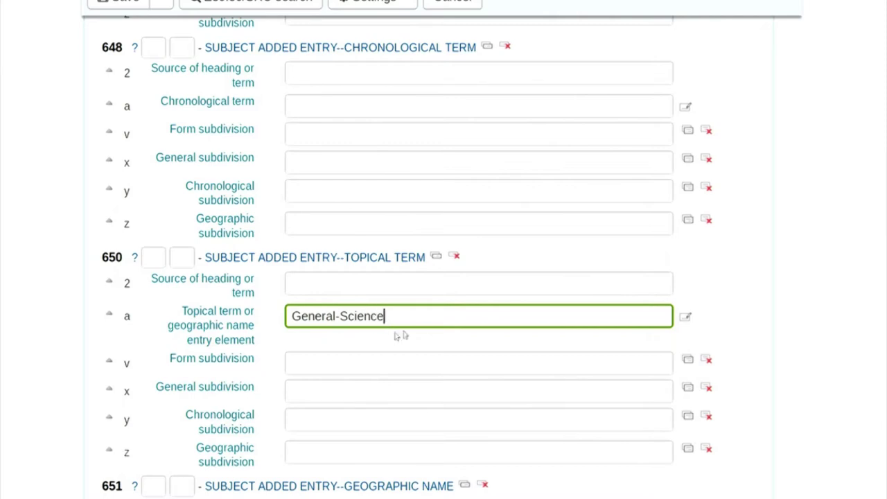
Repeat the 650 topical term field and enter Multidisciplinary as the topical term in the added copy
scroll(400, 319, down, 1)
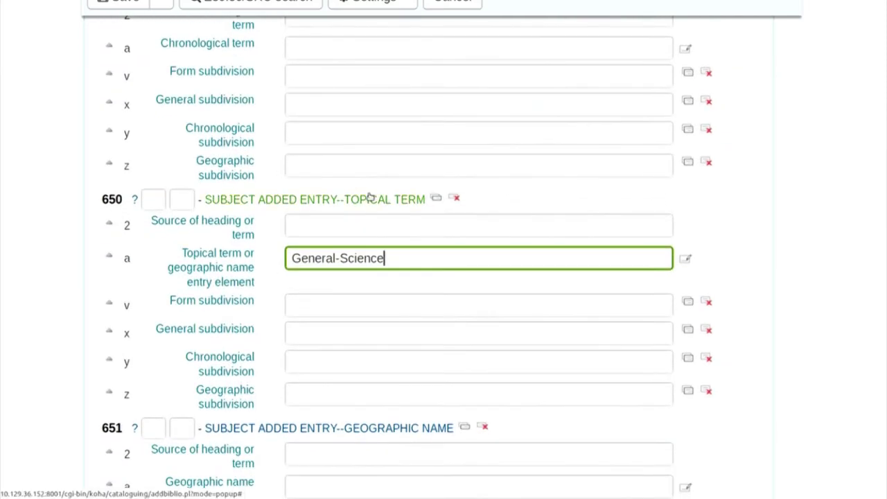
click(436, 198)
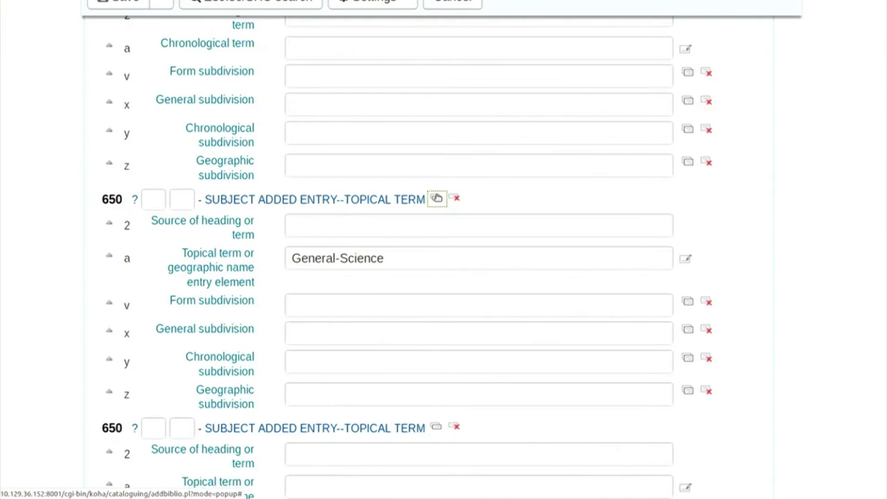
scroll(420, 284, down, 3)
click(288, 313)
text(Multi)
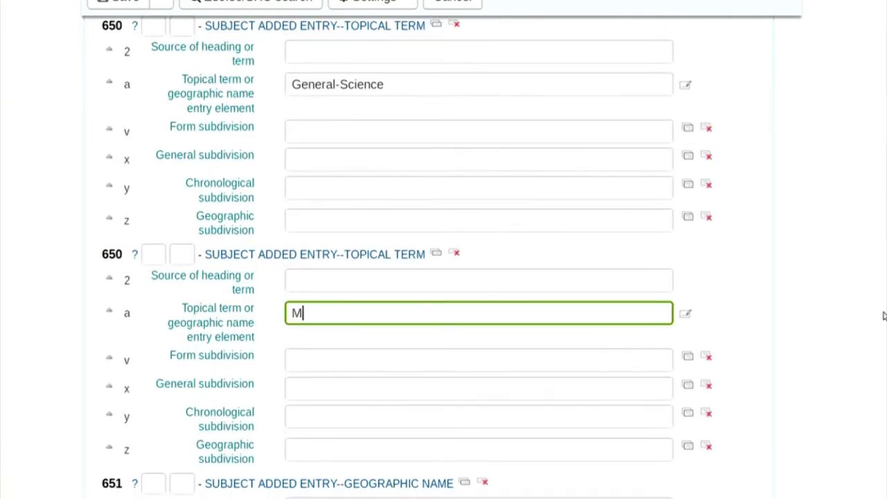
text(disciplinary)
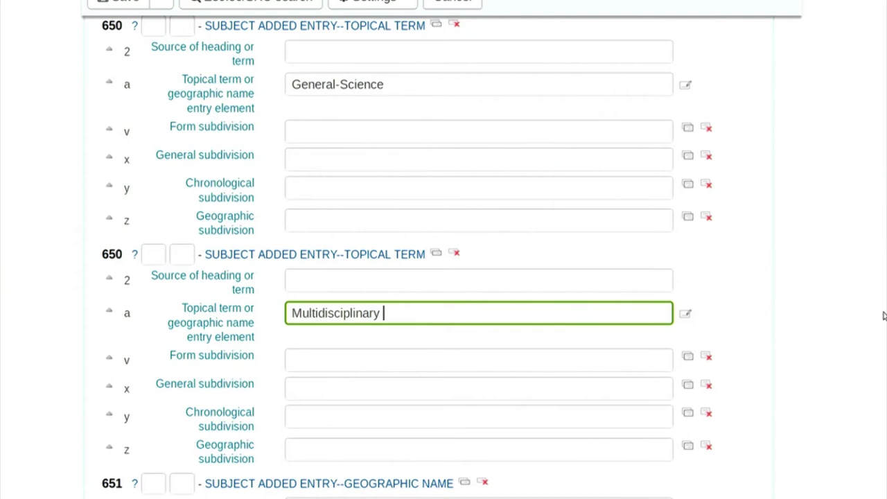
Enter AAAS as the name of publisher, distributor (subfield b) in field 260
click(182, 204)
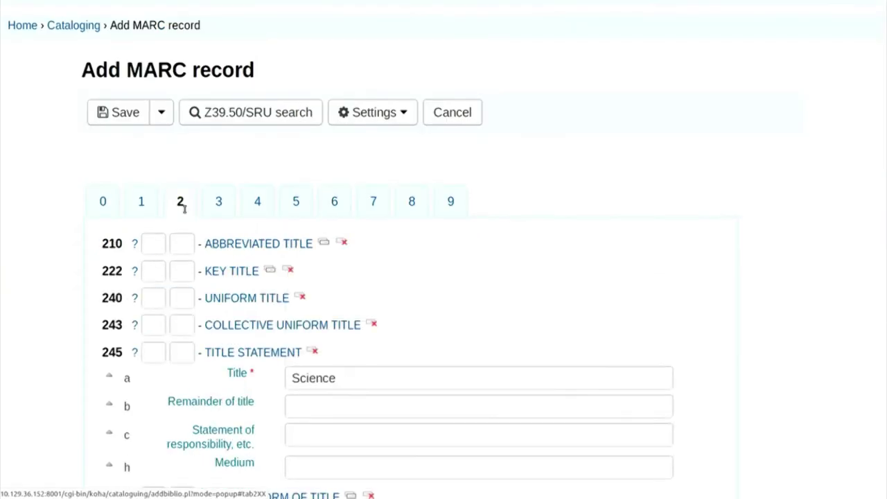
scroll(356, 271, down, 5)
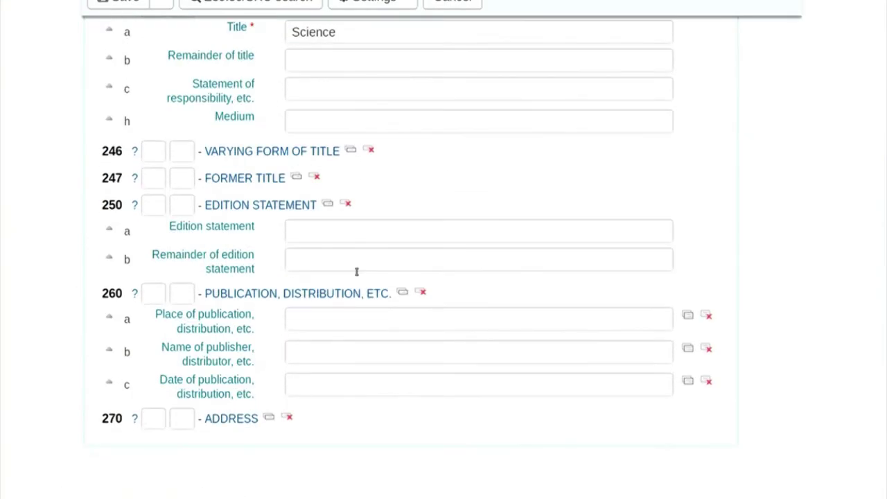
click(305, 348)
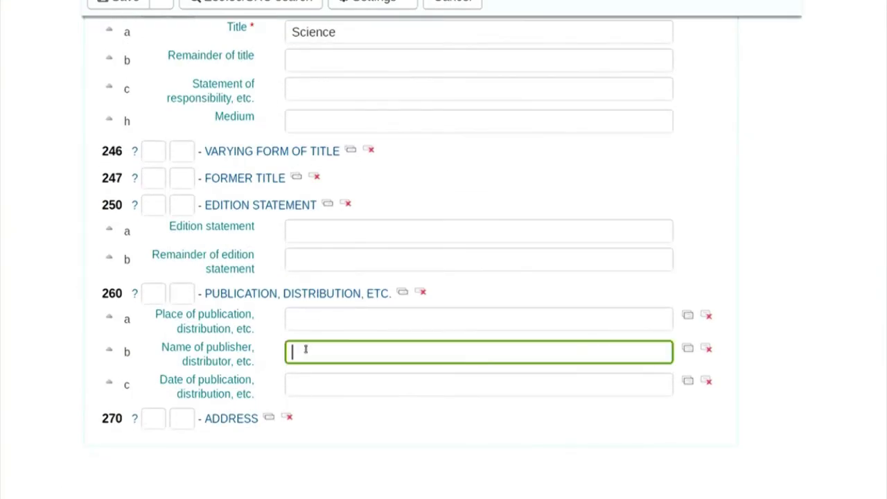
text(AAAS)
Set the Koha item type in field 942 to SERIAL and try to save the record
scroll(489, 298, up, 5)
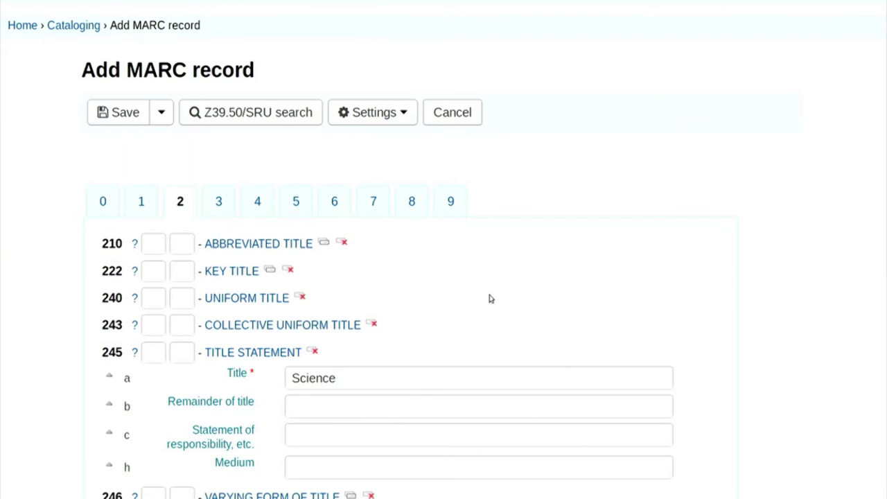
click(450, 200)
scroll(511, 296, down, 1)
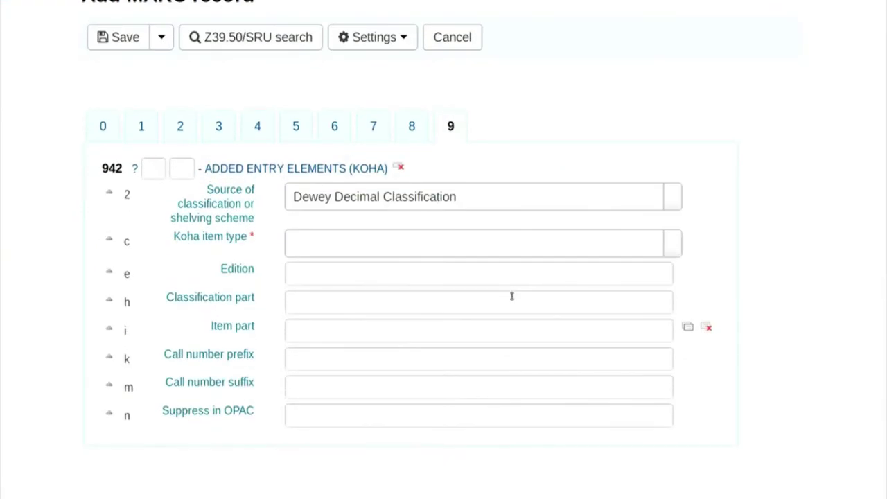
click(671, 243)
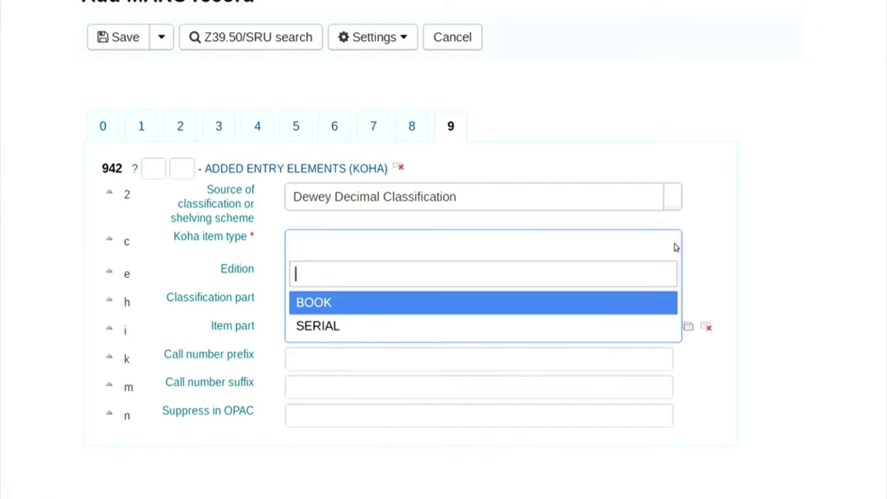
click(626, 328)
scroll(132, 149, up, 1)
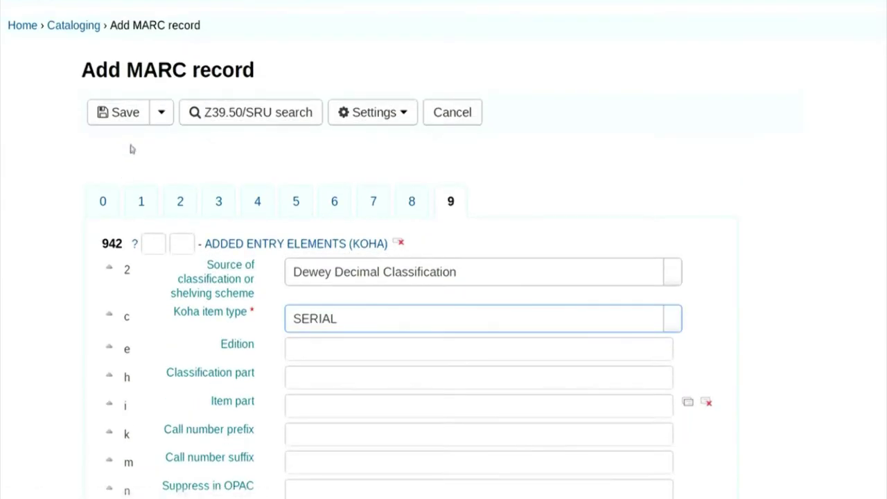
click(129, 118)
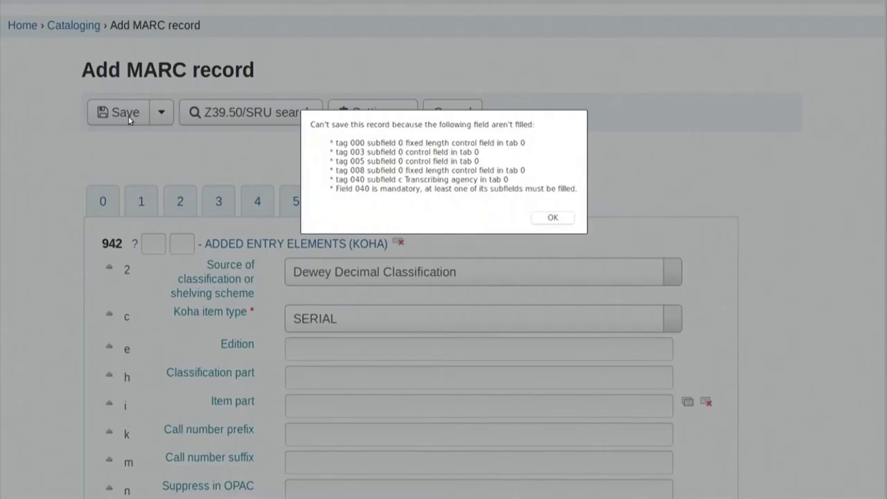
Dismiss the missing-fields message and fill the mandatory control fields 000, 003, 005 and 008 with their automatic default values
click(547, 218)
scroll(510, 284, down, 1)
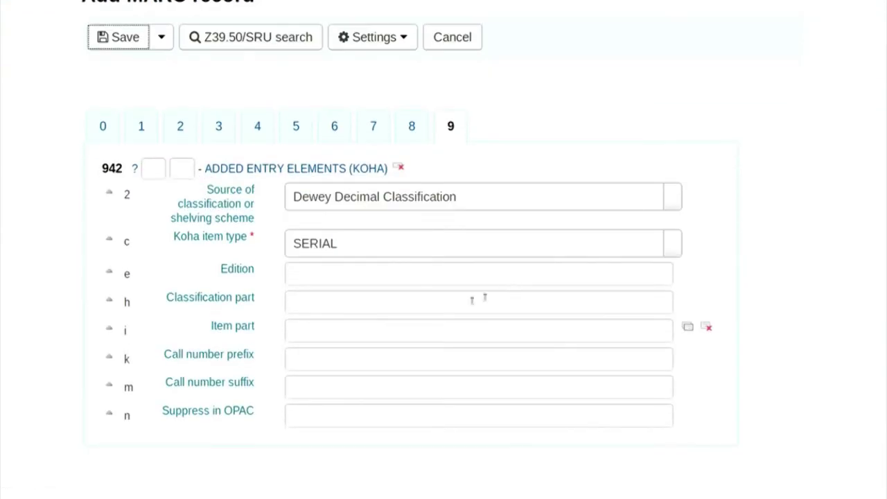
click(102, 126)
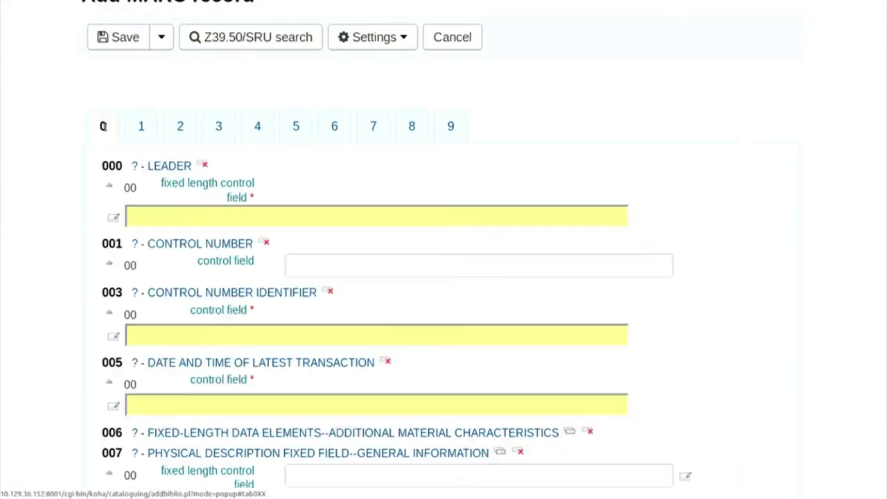
click(409, 216)
click(234, 337)
click(219, 406)
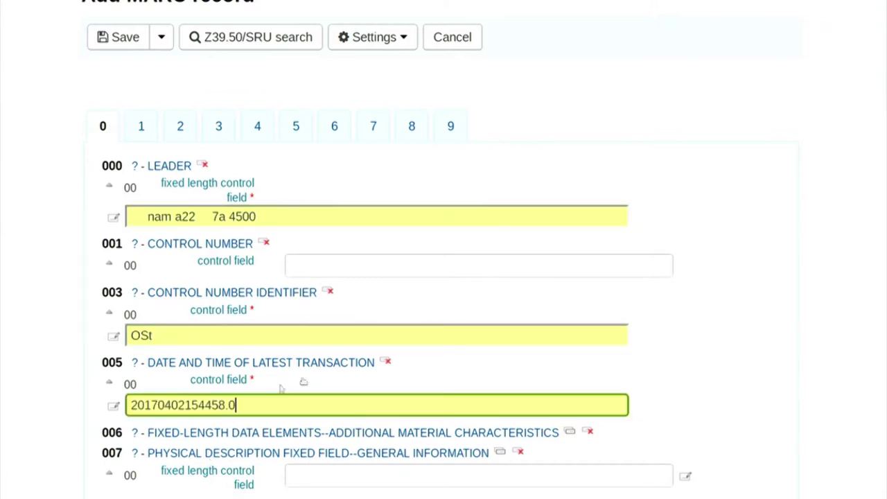
scroll(347, 368, down, 3)
scroll(382, 353, down, 1)
click(244, 271)
Enter IITB as the transcribing agency (subfield c) of field 040, Cataloging Source, and save the record
scroll(353, 349, down, 10)
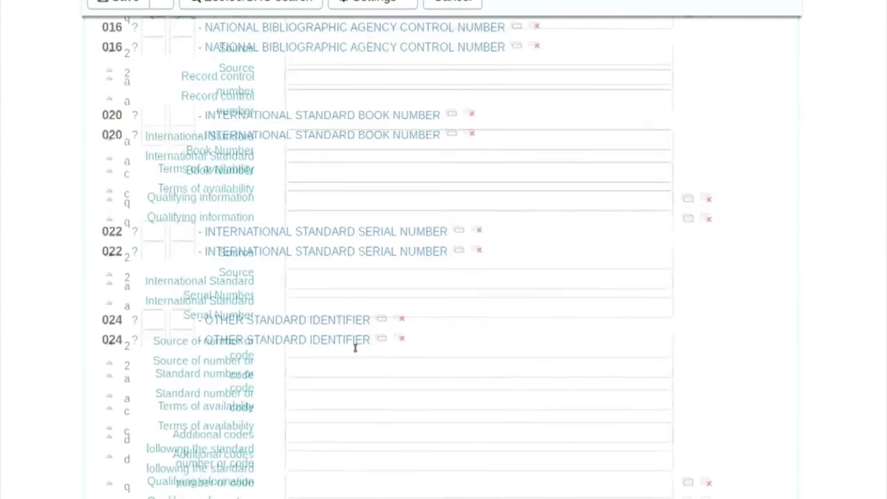
scroll(354, 351, down, 3)
click(312, 371)
text(IITB)
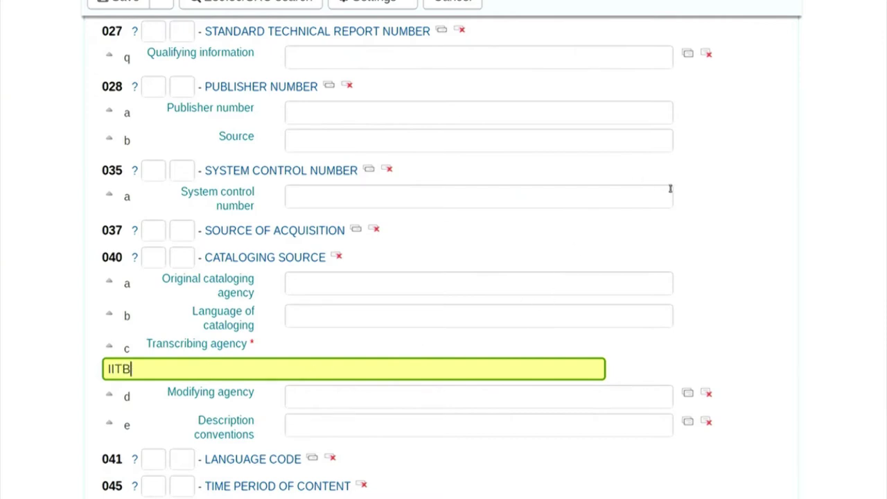
key(Return)
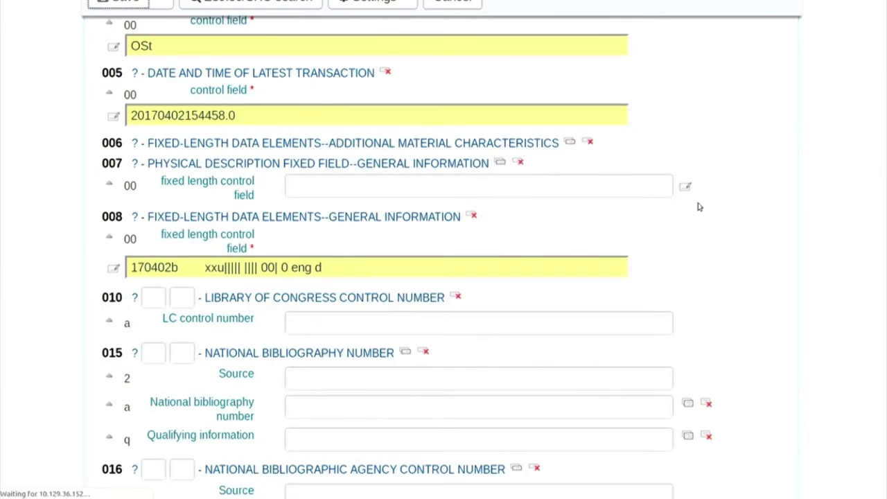
Return to the Koha home page and open the Serials module
scroll(662, 363, down, 2)
scroll(663, 365, up, 2)
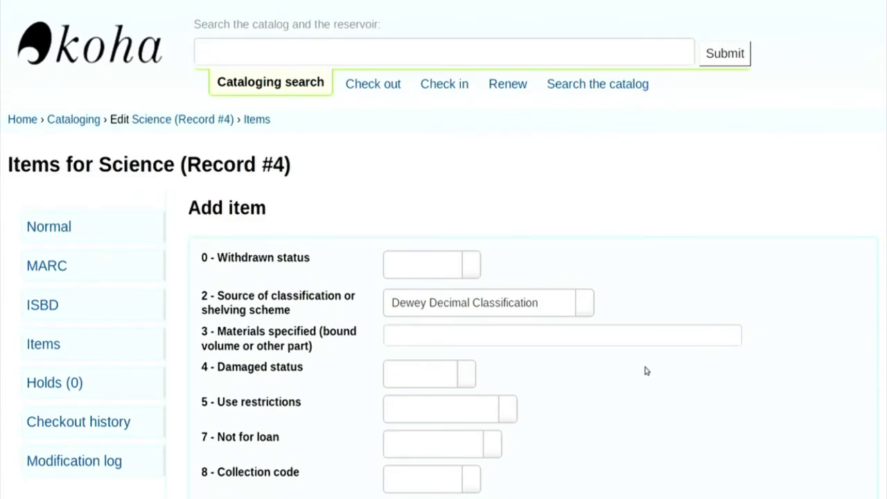
click(28, 125)
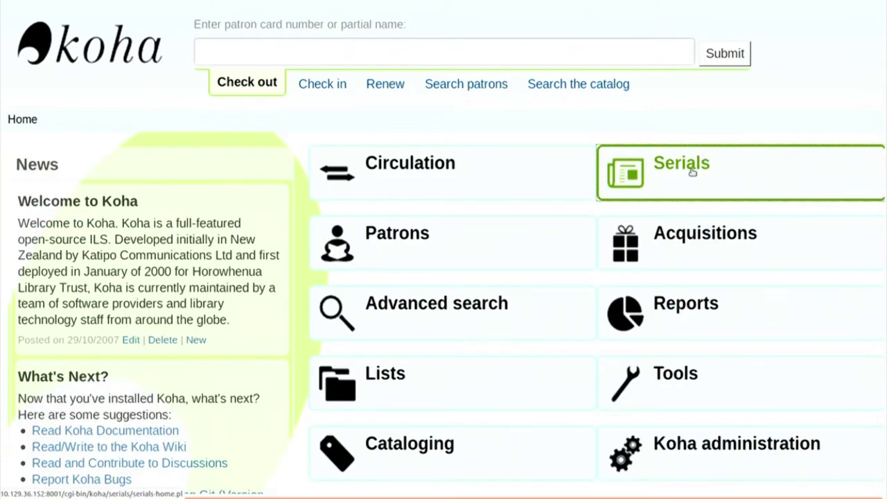
click(691, 172)
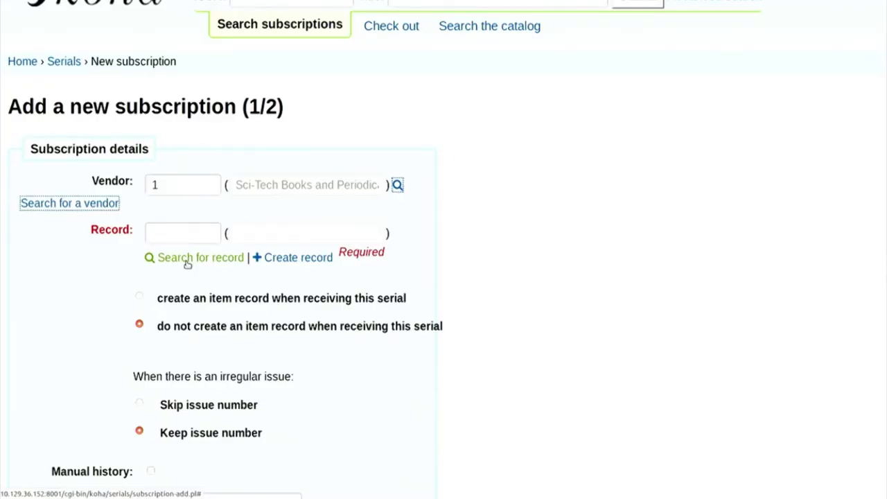
Search the catalog for science and choose the Science record for the new subscription
click(186, 258)
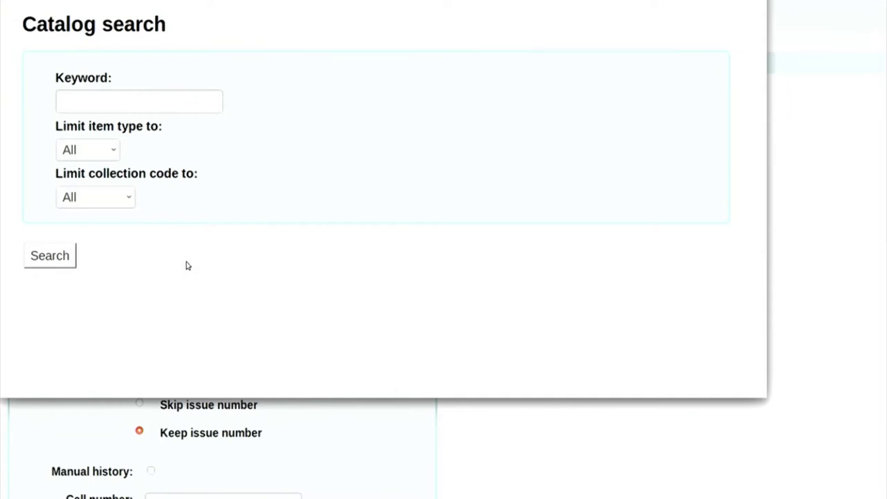
click(118, 103)
text(science)
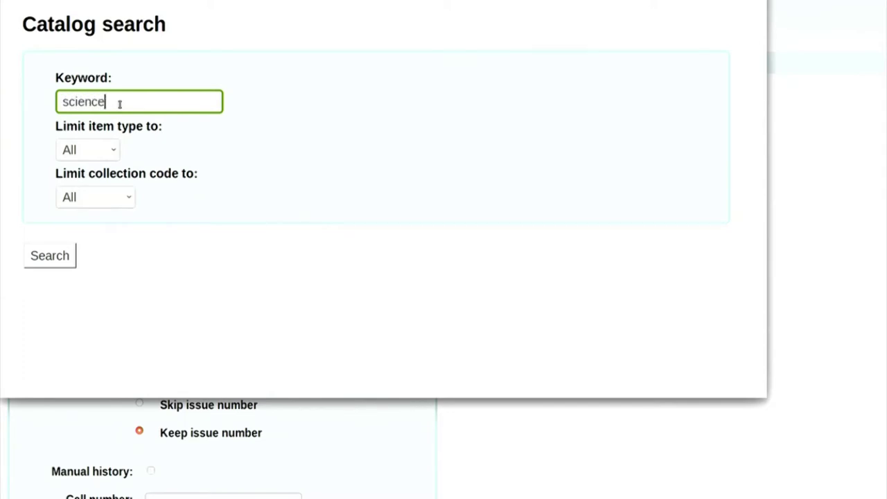
click(59, 258)
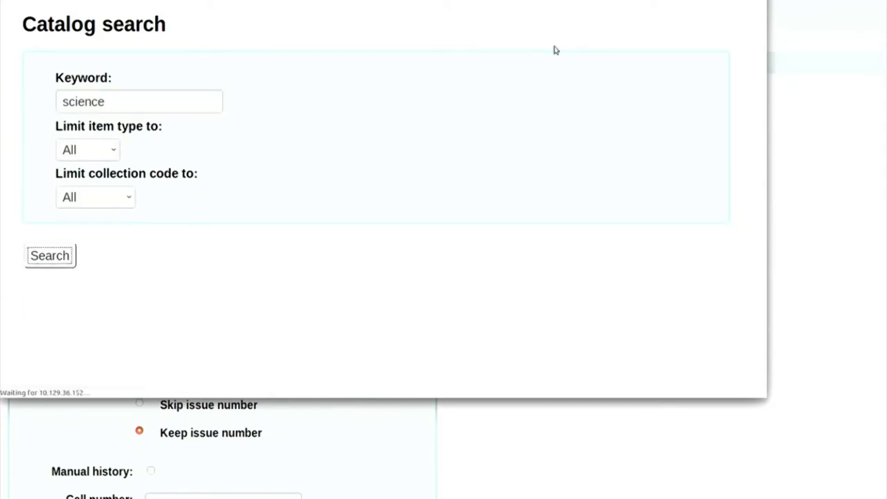
click(365, 81)
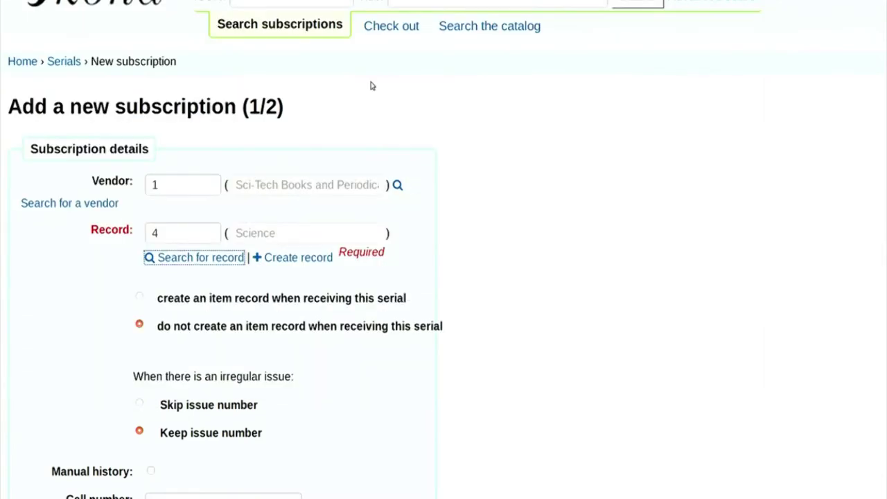
Set the subscription's library to Indian Institute of Technology, Mumbai Library and its grace period to 3 days
scroll(453, 172, down, 5)
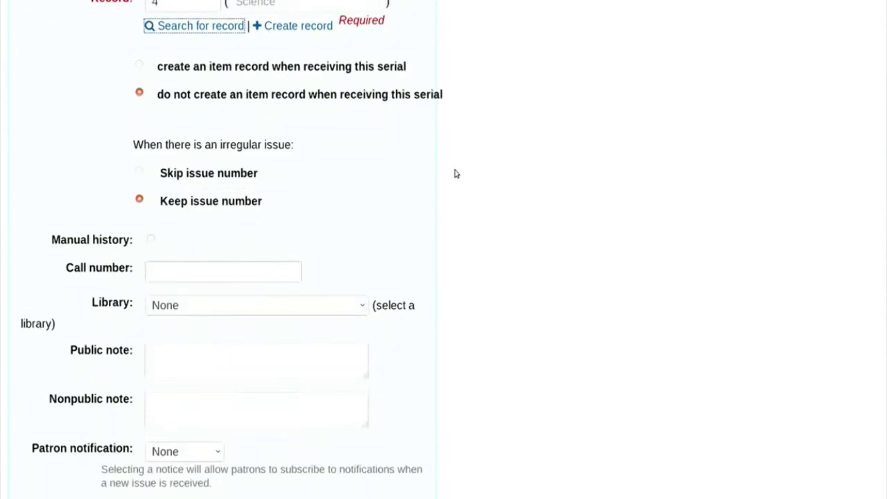
scroll(455, 173, down, 2)
click(360, 190)
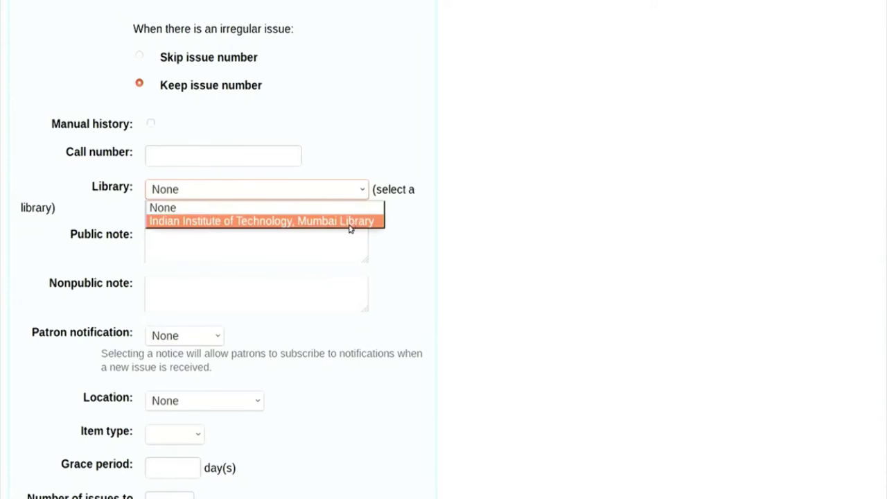
click(350, 223)
scroll(444, 233, down, 1)
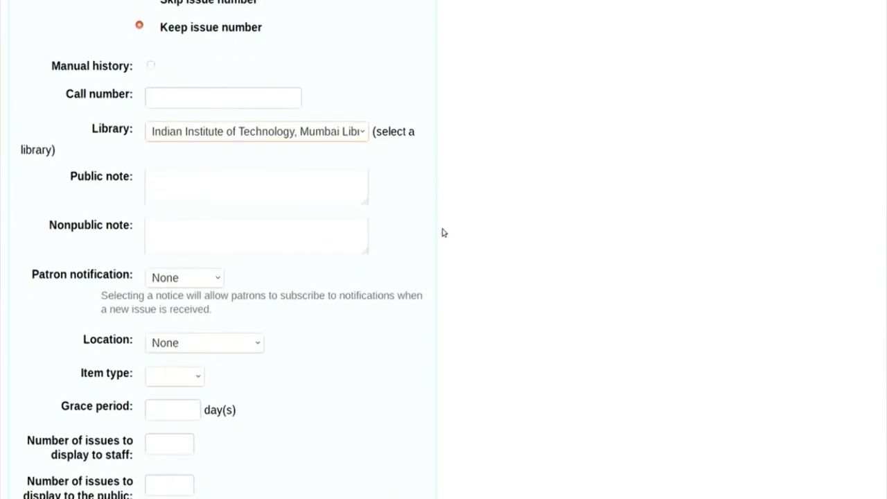
scroll(444, 233, down, 2)
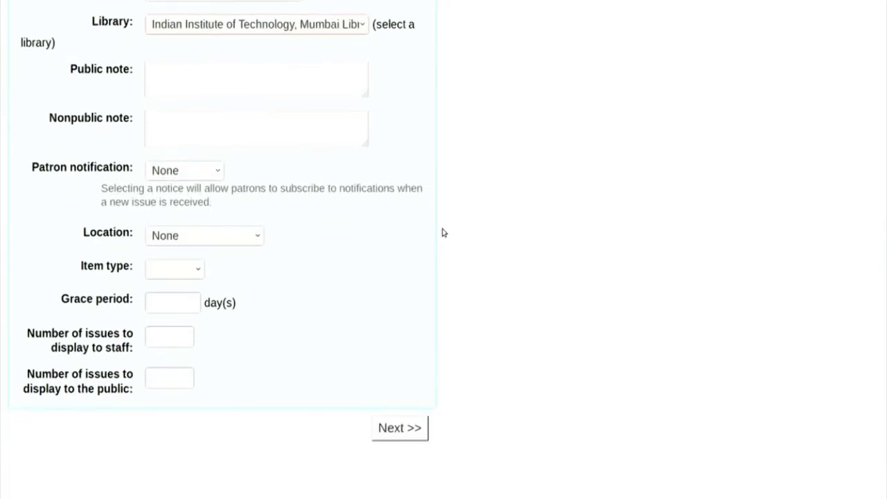
click(192, 302)
text(3)
Set the subscription's location to On Display and its item type to SERIAL
click(224, 210)
click(244, 239)
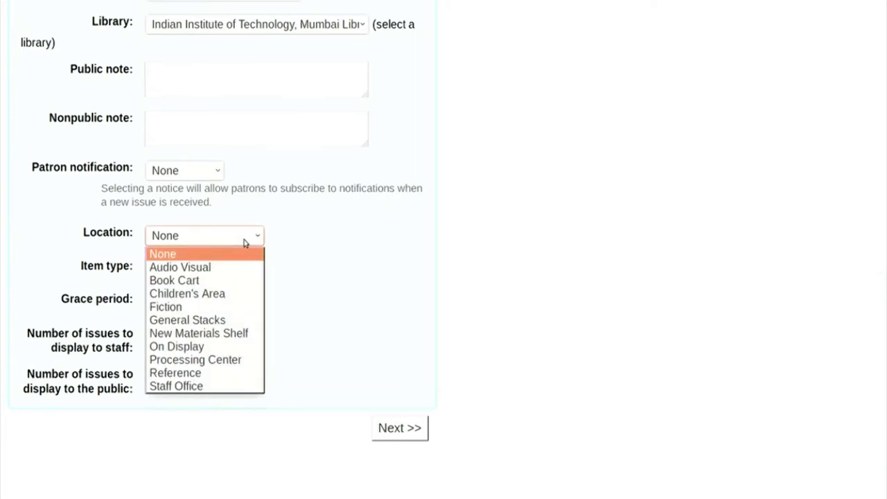
click(224, 350)
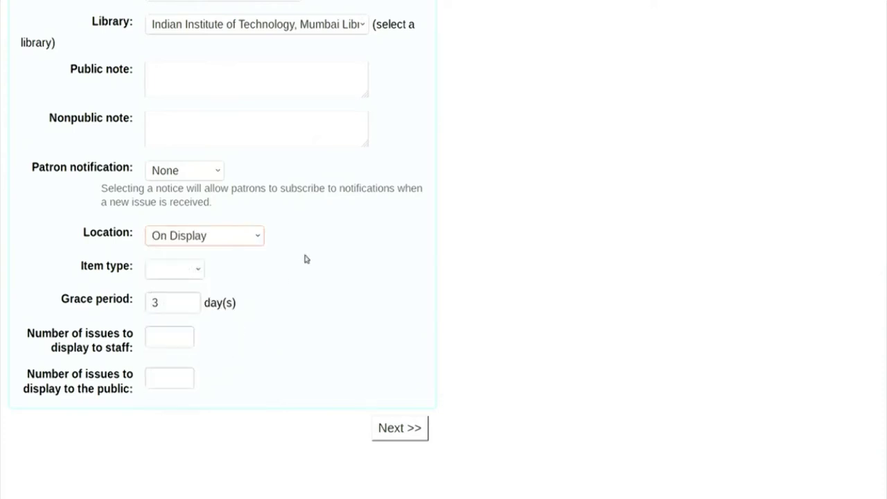
click(187, 269)
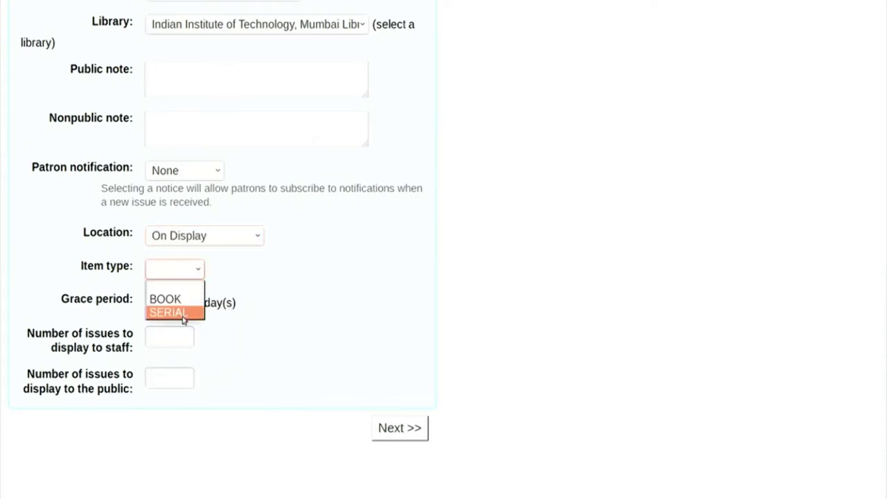
click(184, 317)
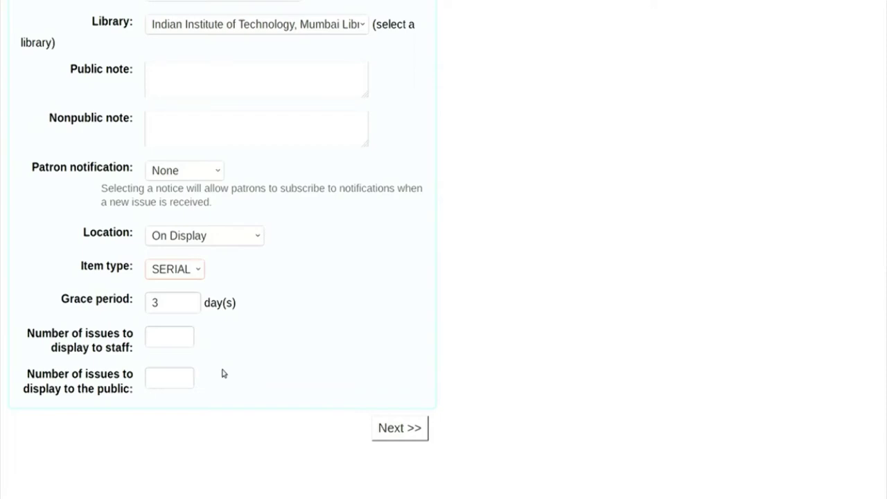
Set the number of issues to display to 8 for staff and 4 for the public, and continue to serials planning
click(164, 333)
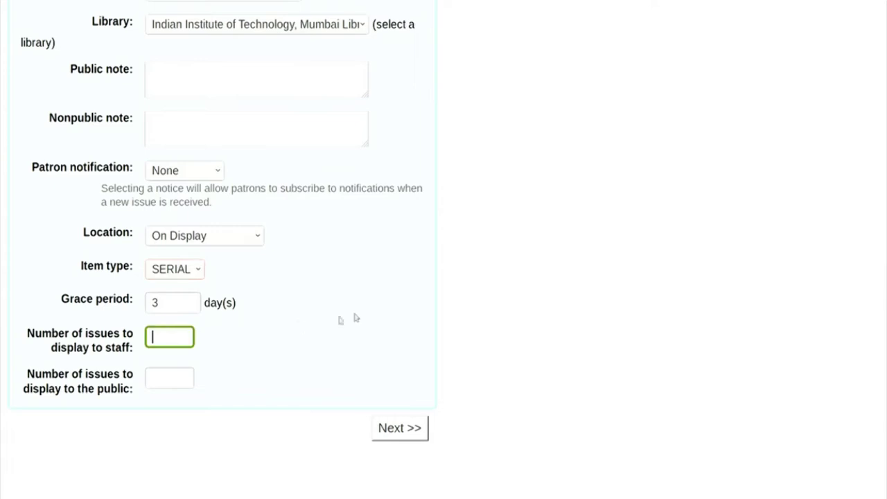
text(8)
click(168, 378)
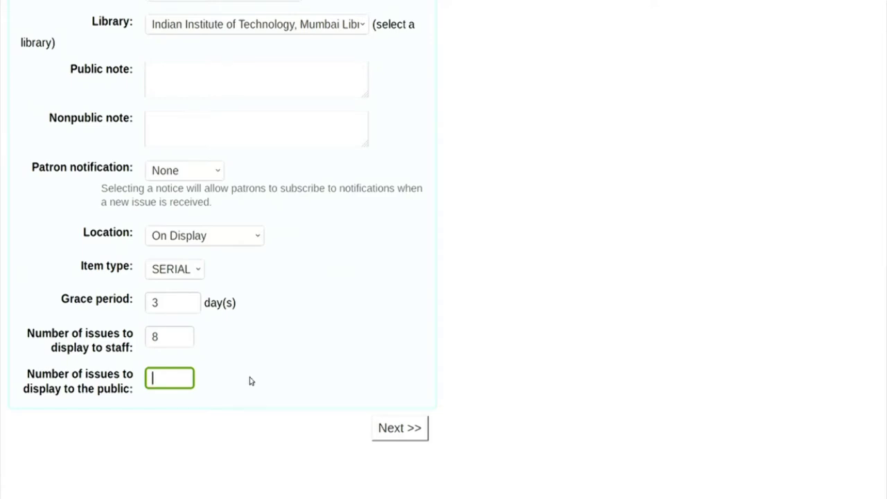
text(4)
click(409, 429)
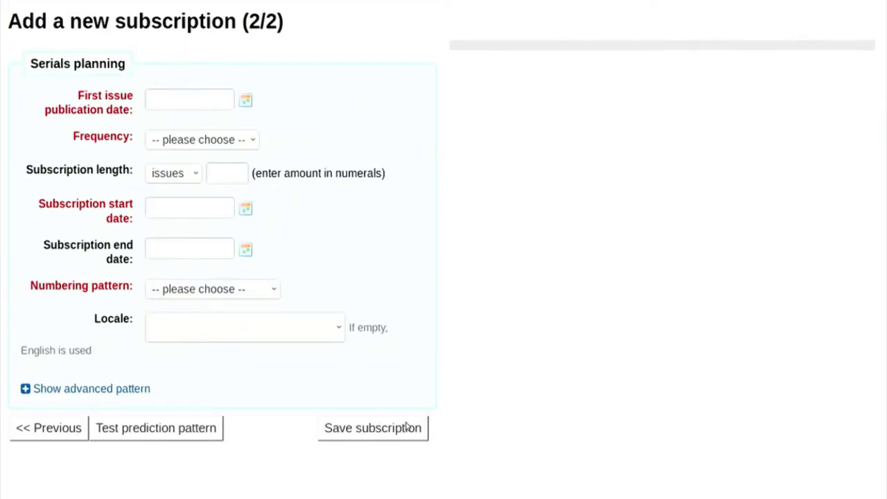
Set the first issue publication date to 01/01/2017 in the serials planning
scroll(413, 391, up, 2)
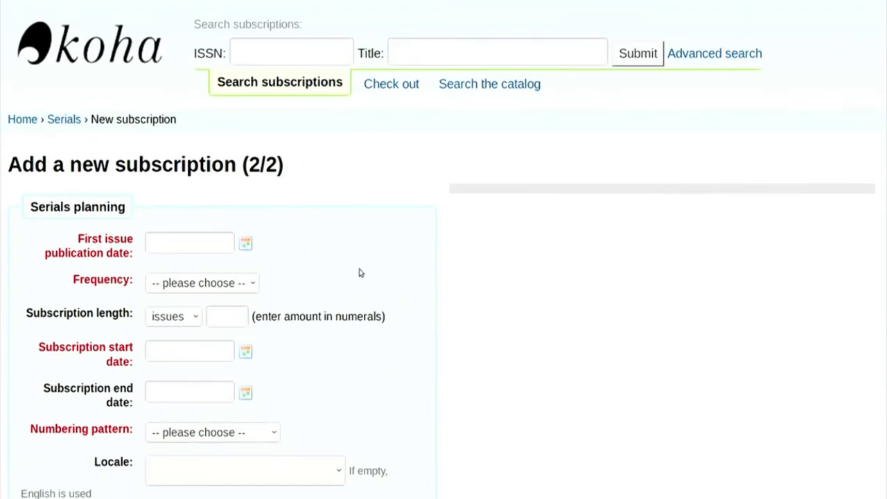
scroll(358, 272, down, 2)
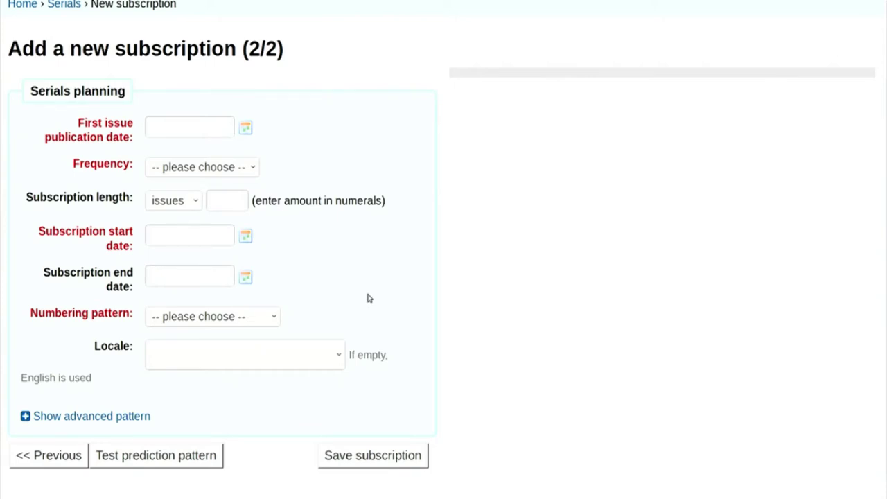
click(245, 127)
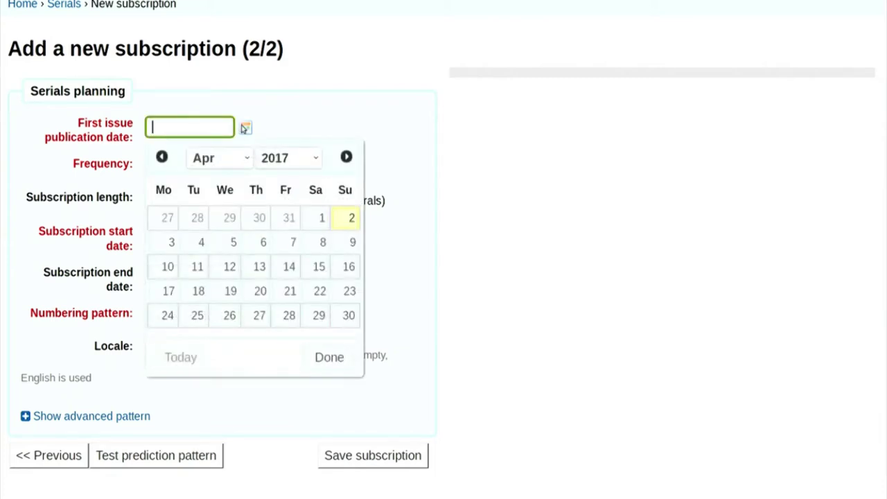
click(248, 159)
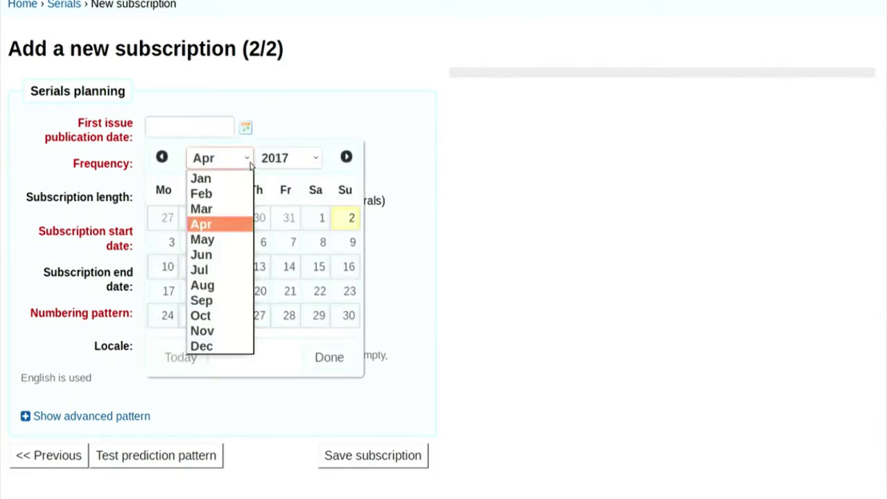
click(228, 179)
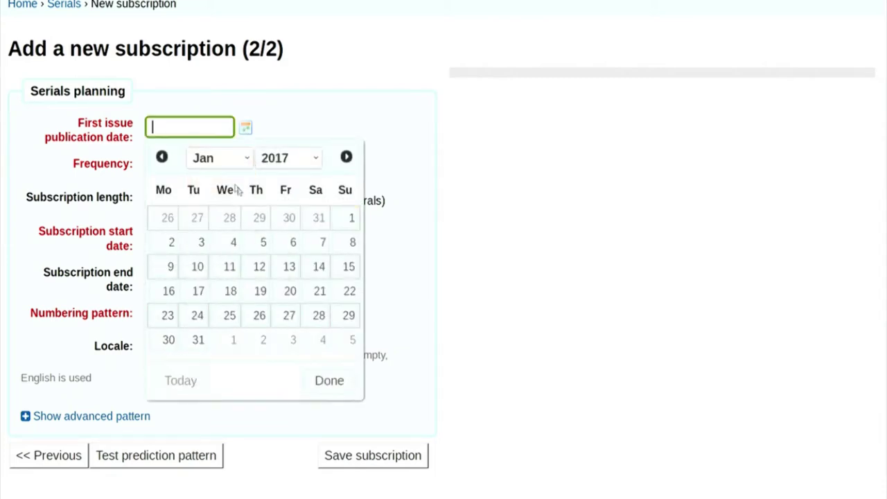
click(348, 221)
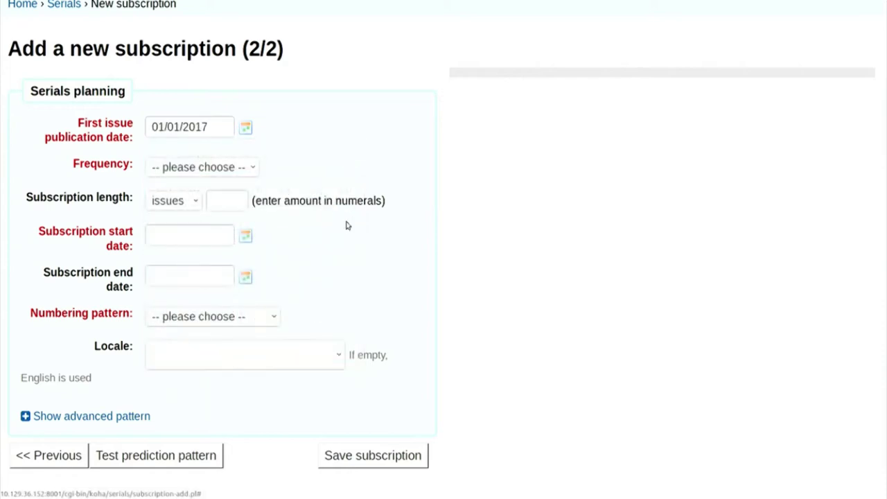
Set the frequency to 1/week and the subscription length to 52 issues
click(253, 170)
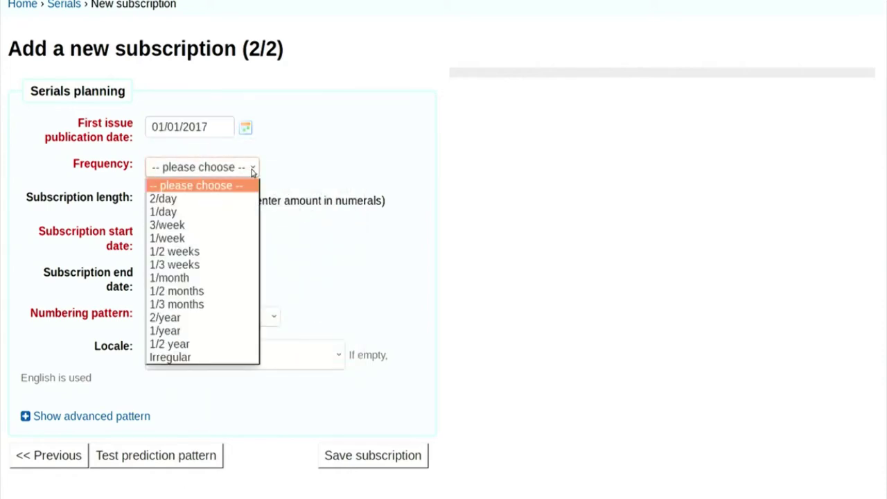
click(229, 238)
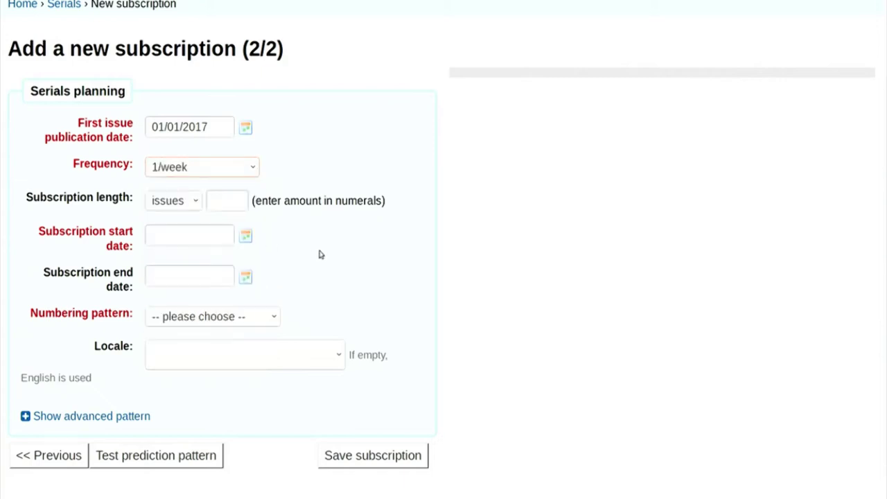
click(241, 201)
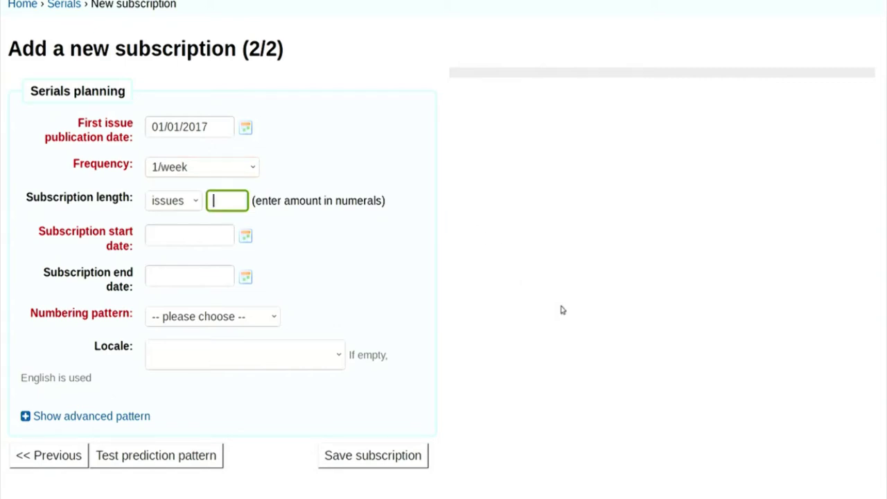
text(52)
click(372, 263)
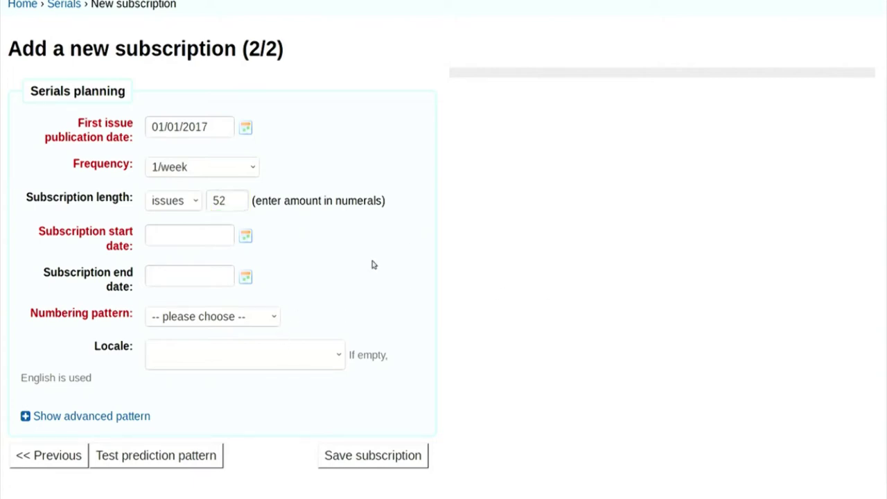
Set the subscription start date to 01/01/2017 and the subscription end date to 31/12/2017
click(245, 236)
click(247, 268)
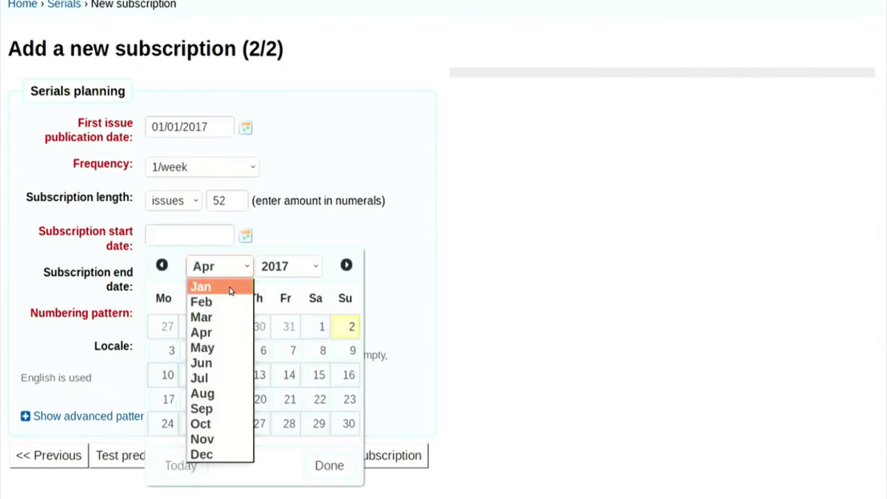
click(230, 289)
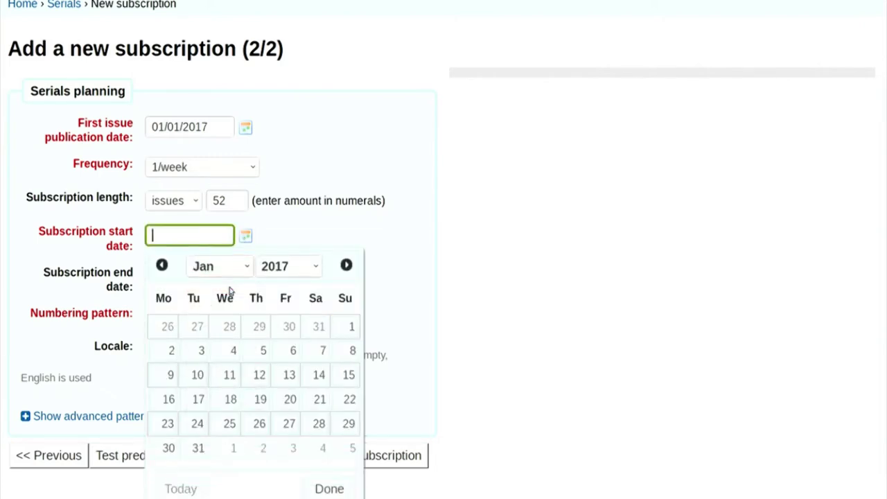
click(349, 327)
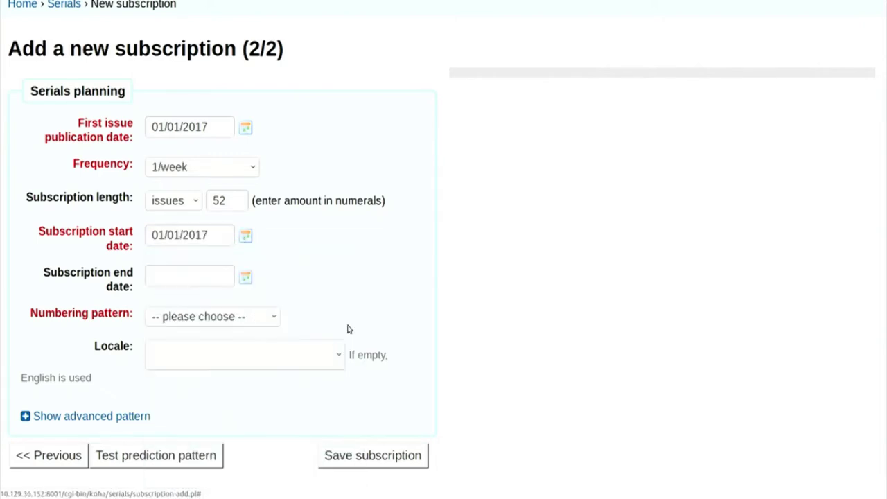
click(248, 277)
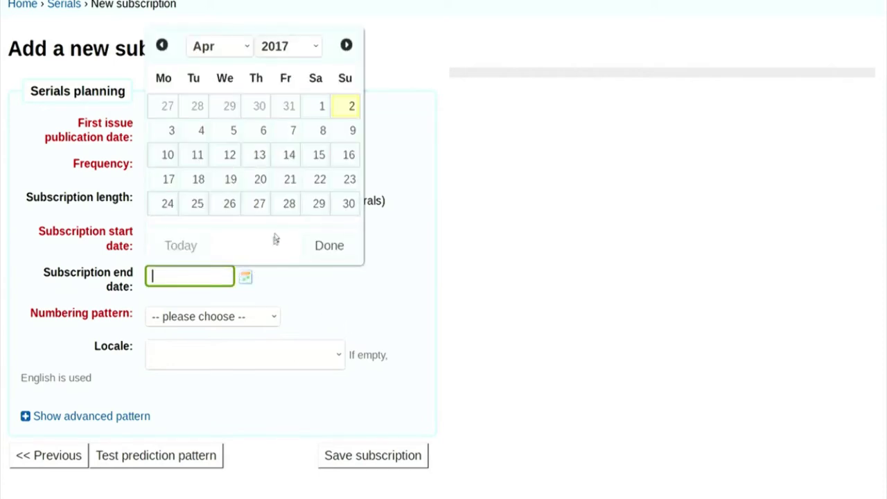
click(246, 50)
click(224, 236)
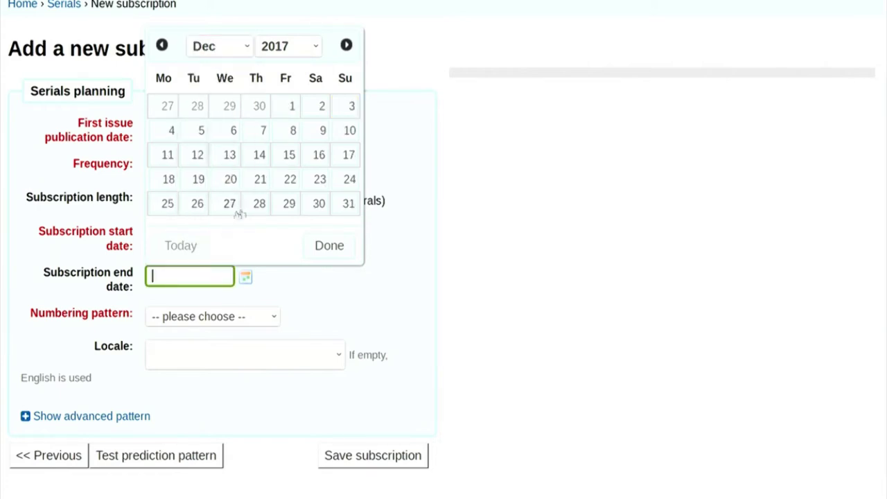
click(348, 203)
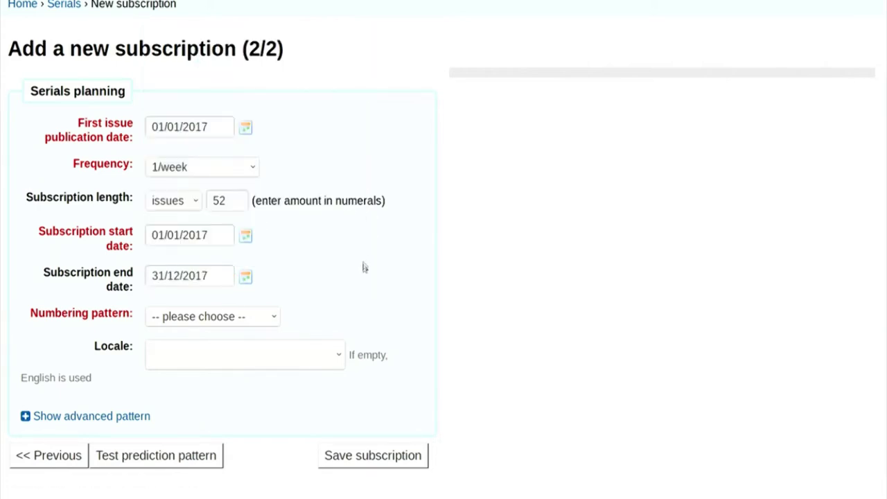
Choose the Volume, Number, Issue numbering pattern and make the volume begin with 152
scroll(365, 268, down, 1)
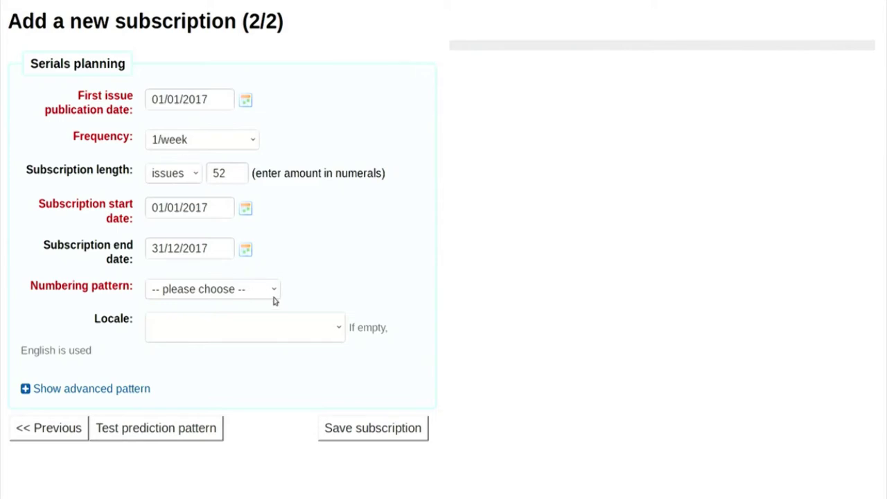
click(273, 295)
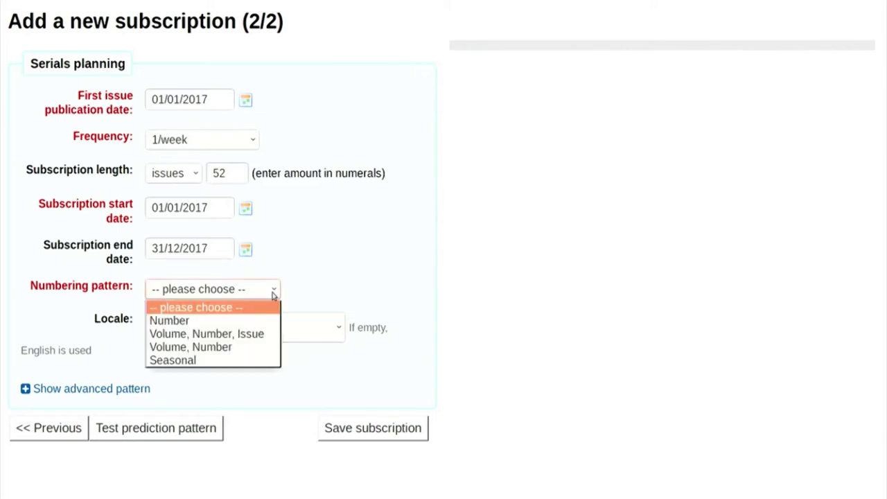
click(252, 335)
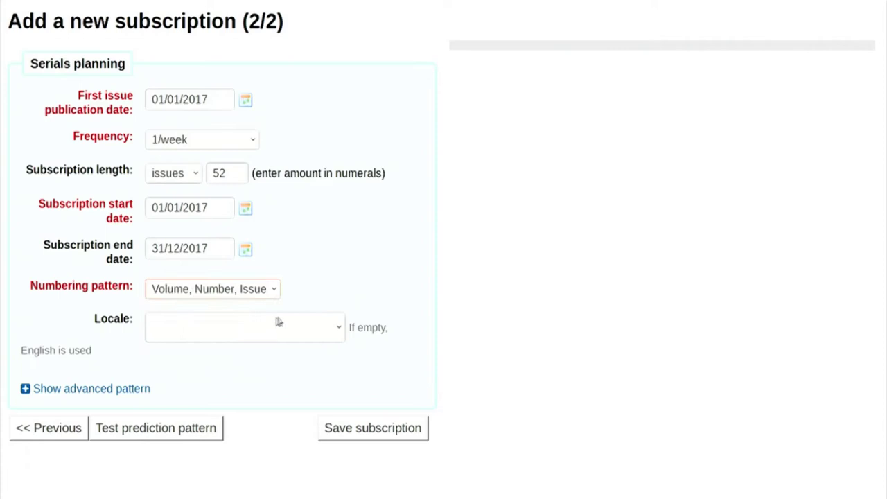
scroll(457, 293, down, 3)
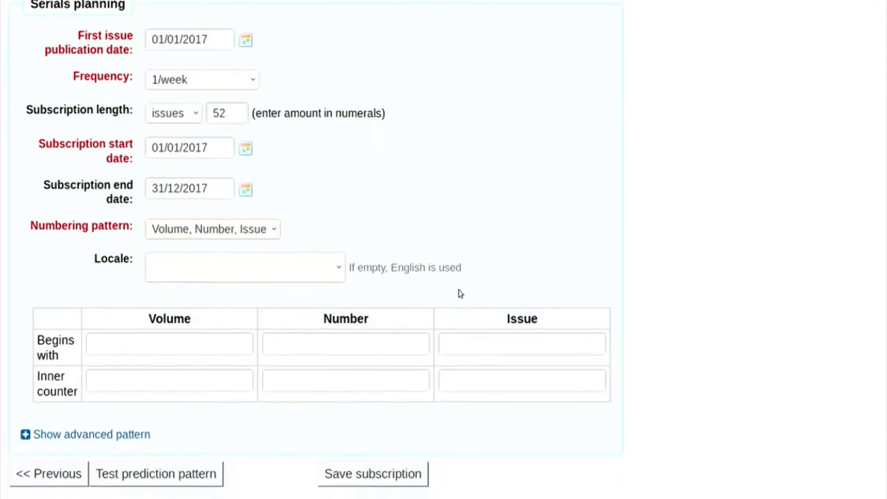
click(197, 296)
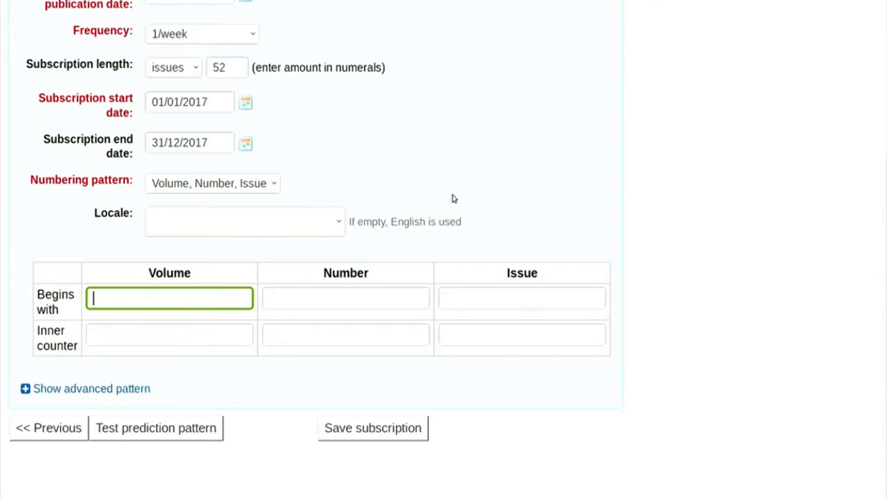
text(52)
key(Tab)
scroll(609, 291, up, 3)
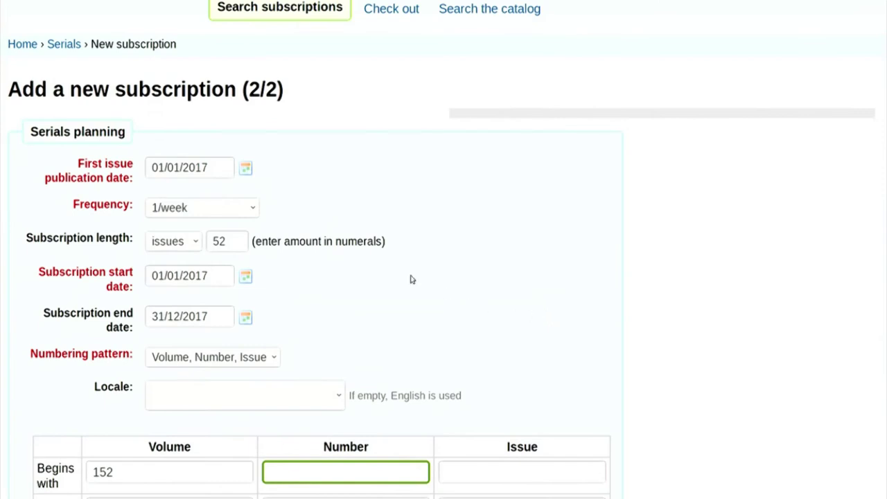
Switch the numbering pattern to Volume, Number and make the number begin with 1
scroll(410, 280, down, 2)
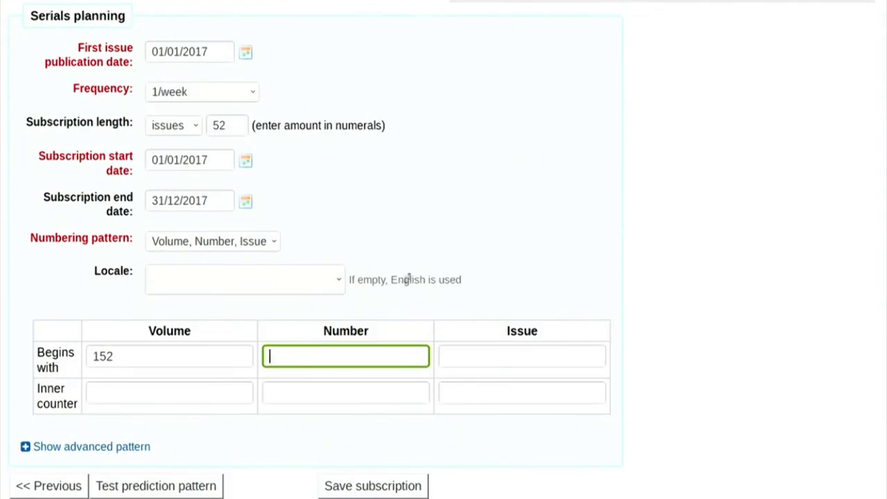
click(270, 245)
click(260, 299)
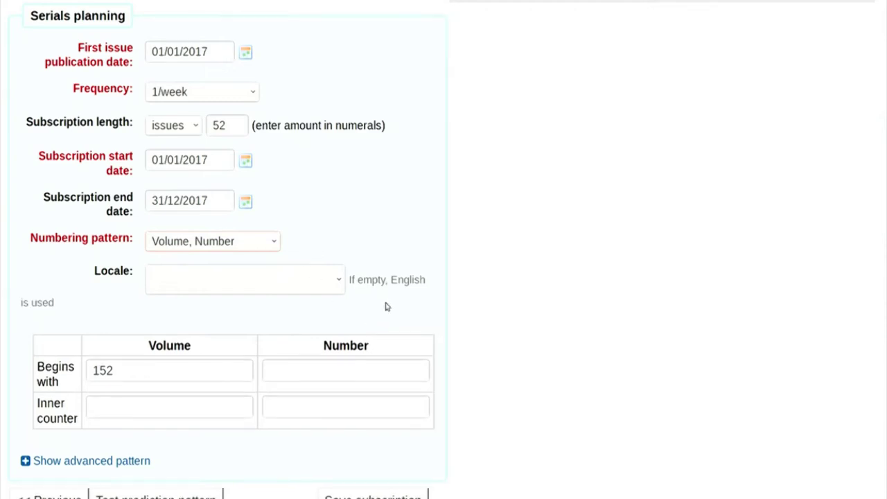
scroll(386, 307, down, 2)
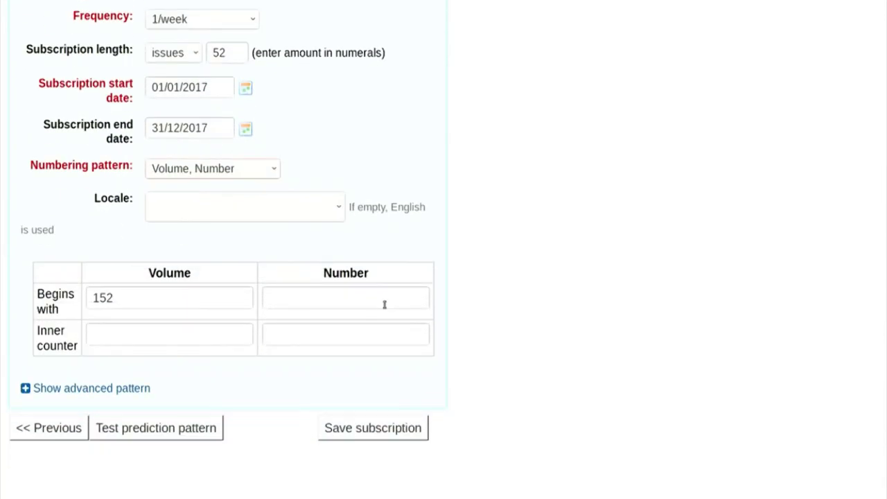
click(378, 298)
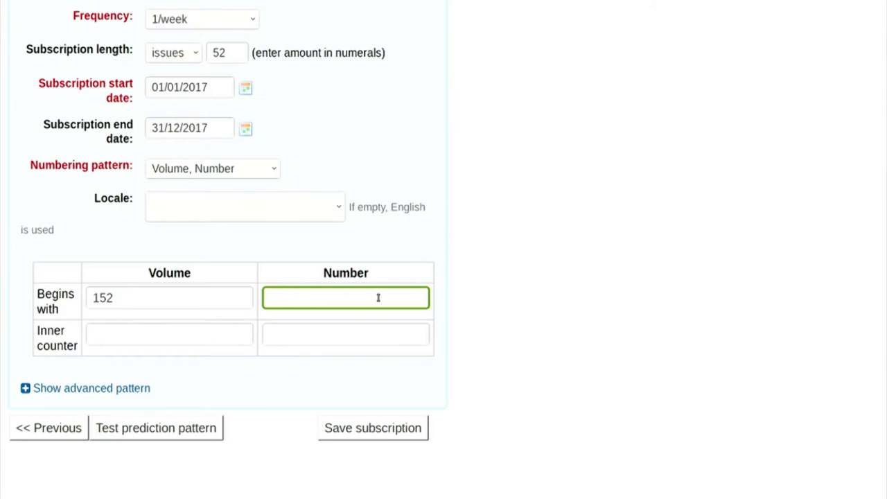
text(1)
click(530, 317)
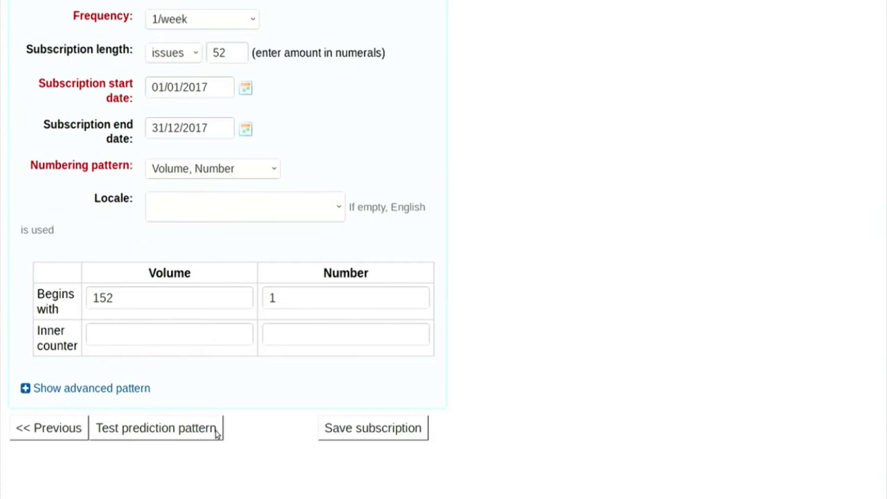
Test the prediction pattern and review the predicted issue numbers and publication dates
click(168, 431)
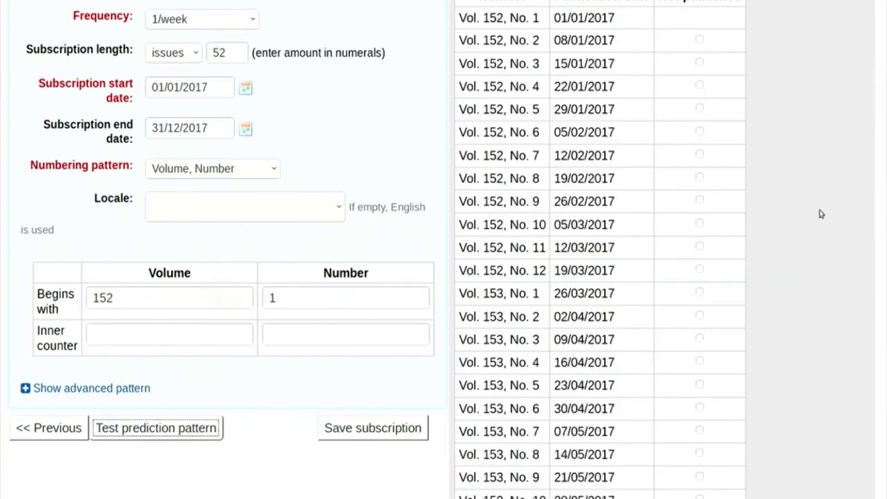
scroll(819, 214, up, 3)
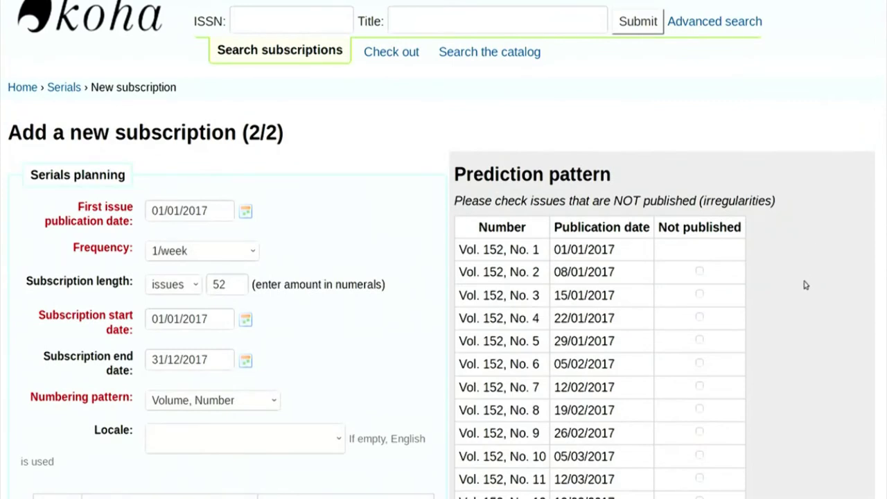
scroll(805, 285, down, 5)
Modify the advanced prediction pattern, giving it the pattern name new.txt
click(187, 225)
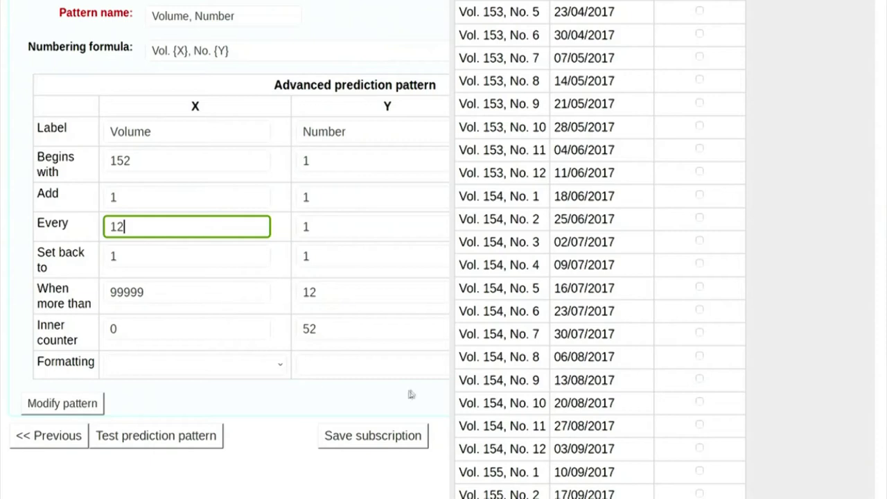
click(354, 290)
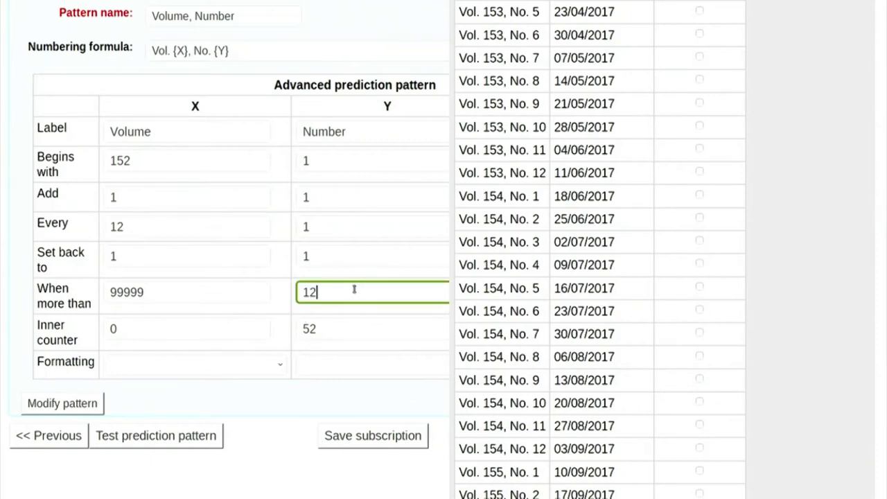
click(166, 22)
text(new.txt)
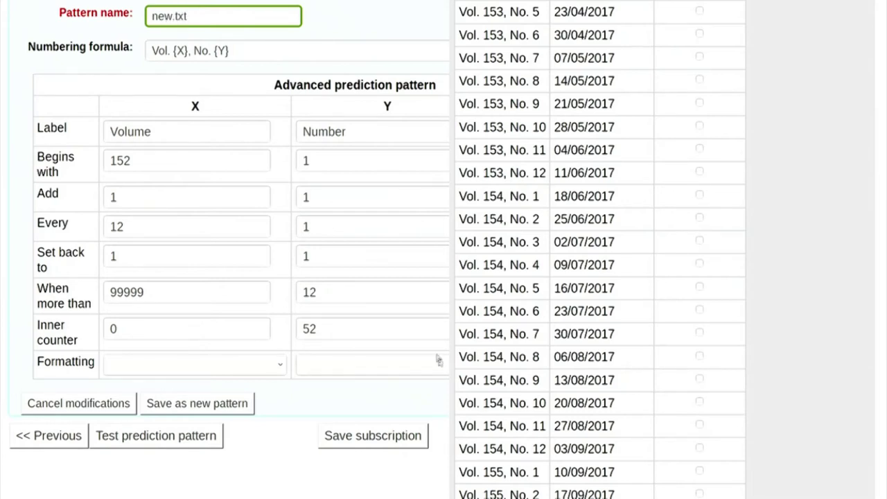
Set the Number column's When more than value to 52 and save this as a new pattern
click(365, 296)
key(BackSpace)
key(BackSpace)
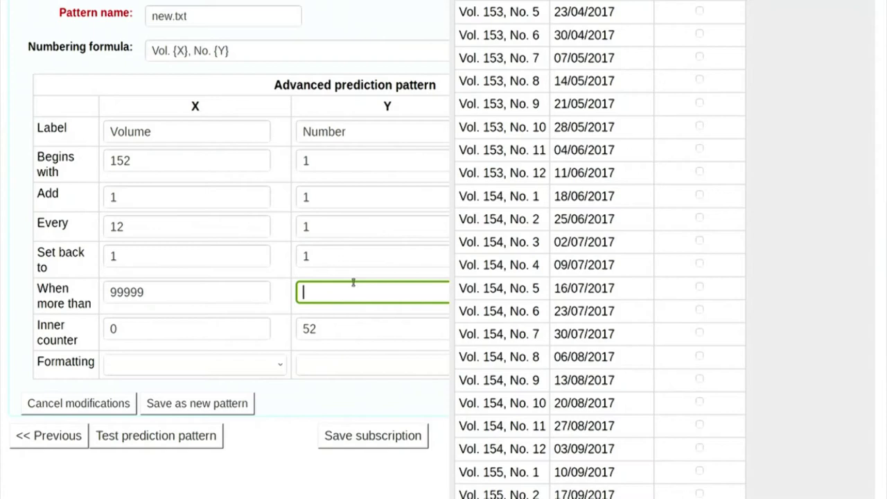
text(52)
click(202, 401)
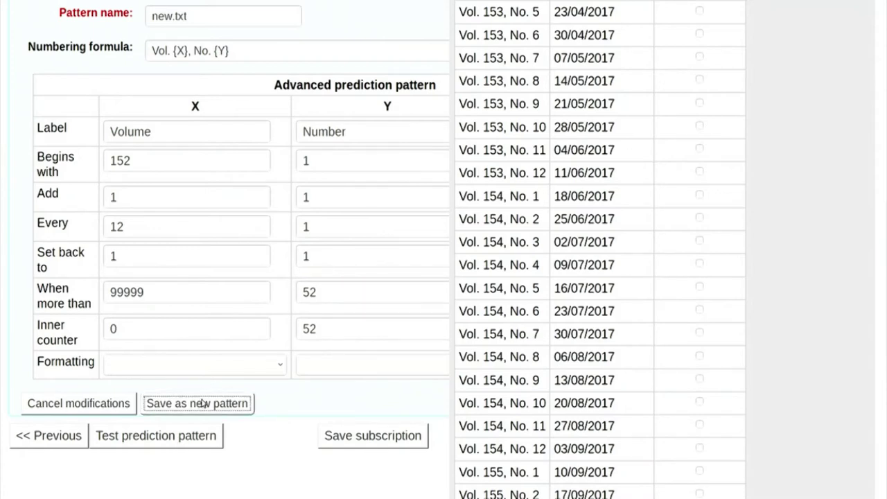
Test the new.txt prediction pattern and check how volumes and numbers run through the predicted issues
click(196, 437)
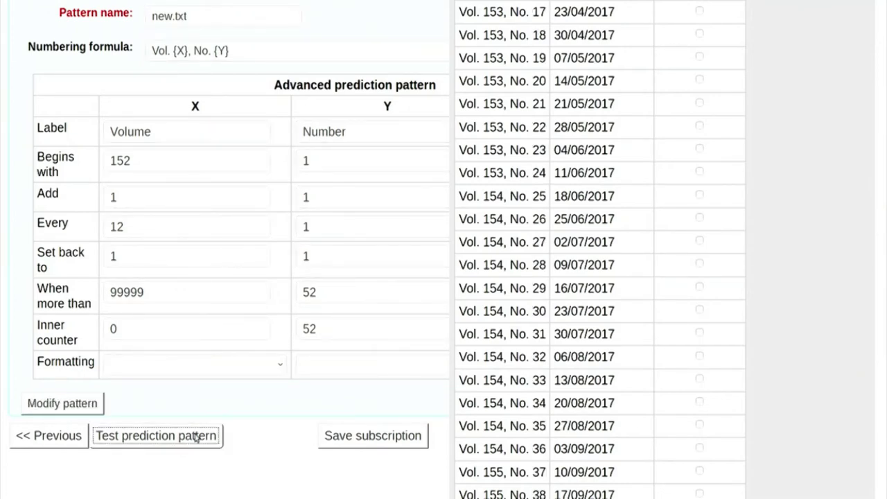
scroll(489, 342, down, 2)
scroll(567, 227, up, 6)
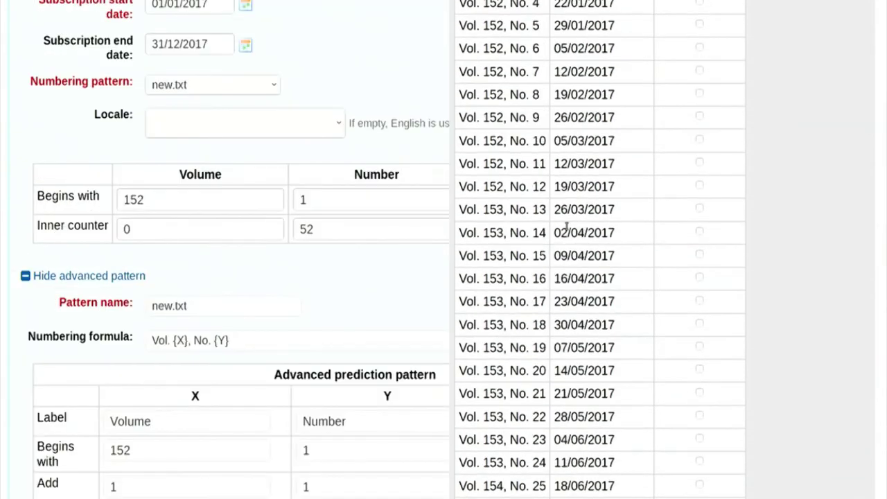
scroll(567, 227, down, 5)
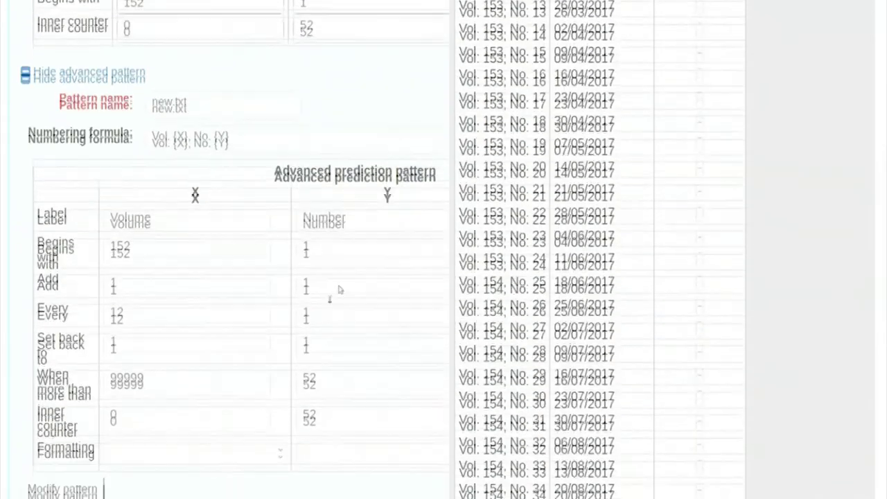
scroll(296, 291, up, 3)
scroll(296, 293, down, 6)
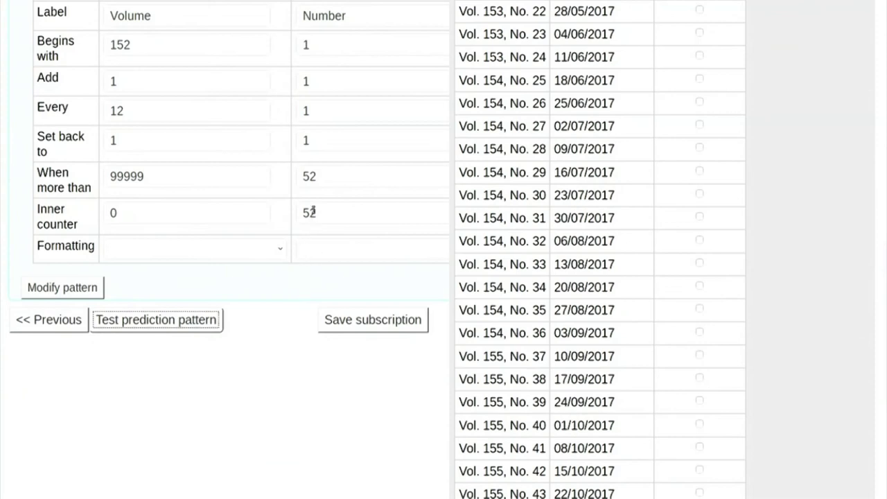
Modify the new.txt pattern, clearing the Volume column's Every value and entering 5 as the Number column's Every value
click(167, 109)
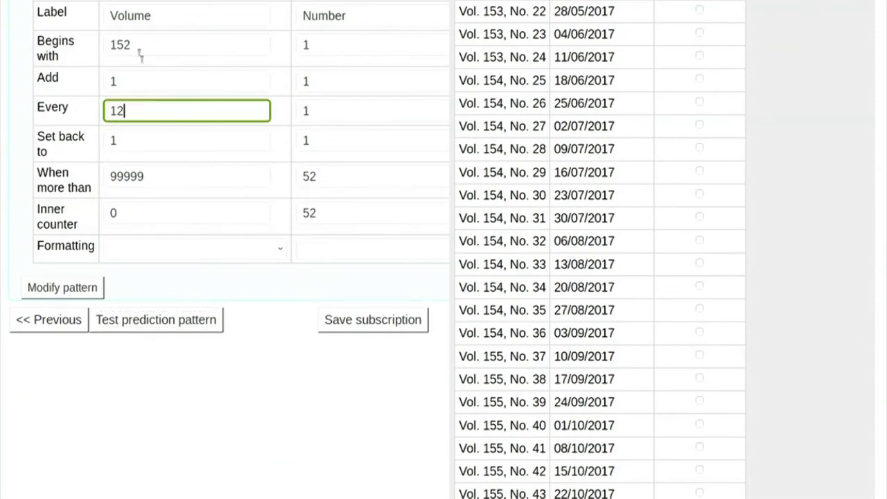
click(90, 294)
click(148, 111)
key(BackSpace)
key(BackSpace)
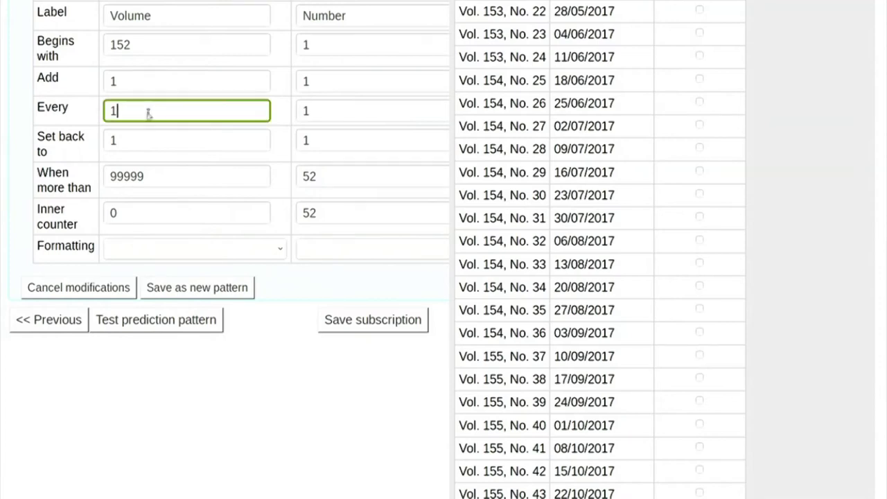
click(342, 112)
key(BackSpace)
text(5)
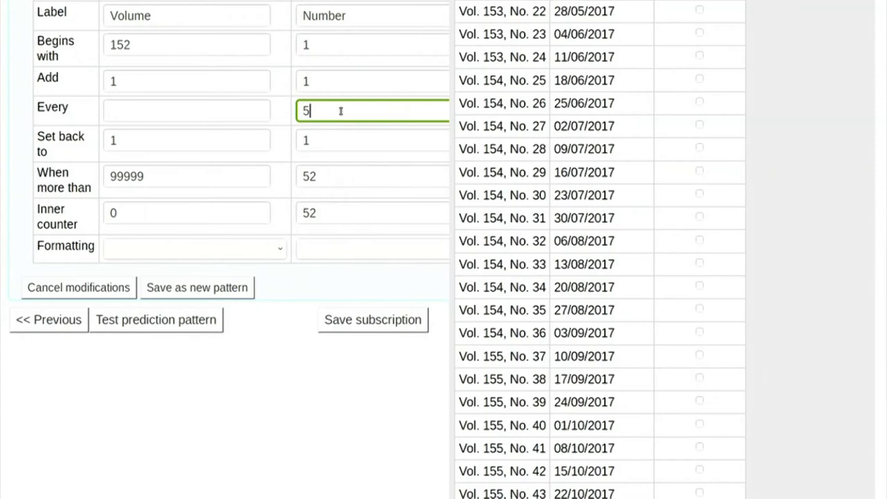
Set Begins with to 152 for Volume and 1 for Number, and the Number column's Every value to 52
click(194, 143)
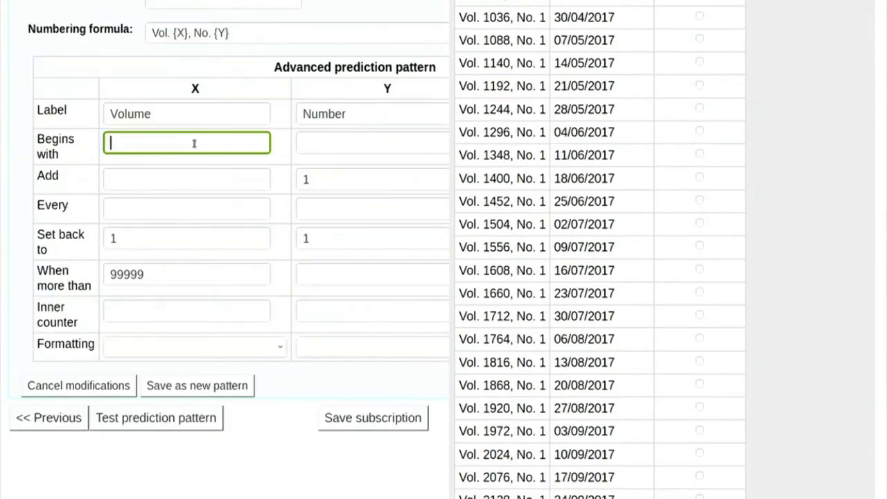
text(152)
key(Tab)
text(1)
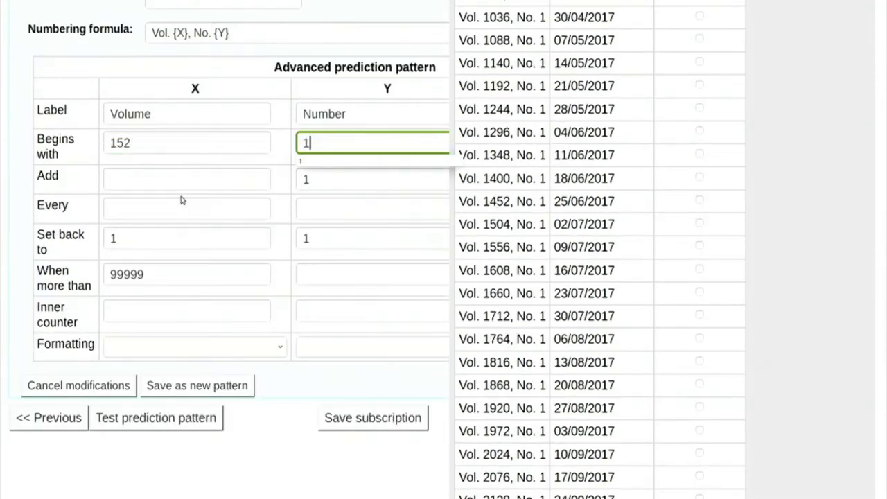
click(185, 183)
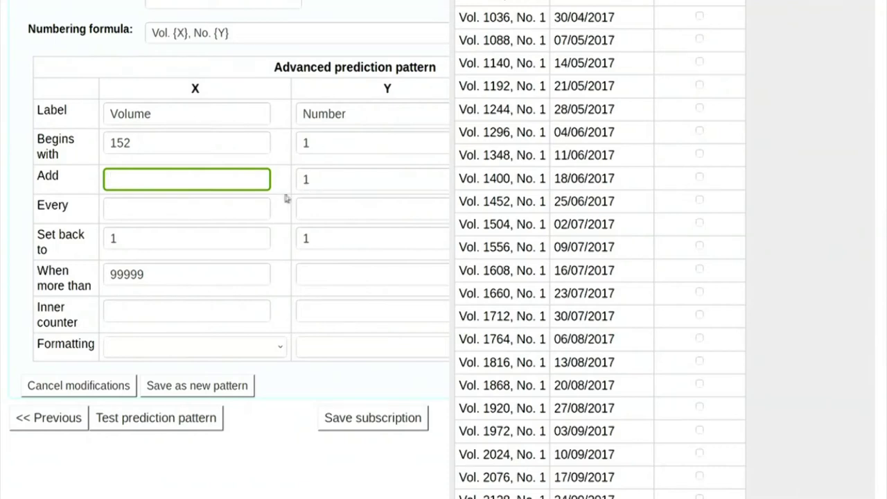
click(321, 211)
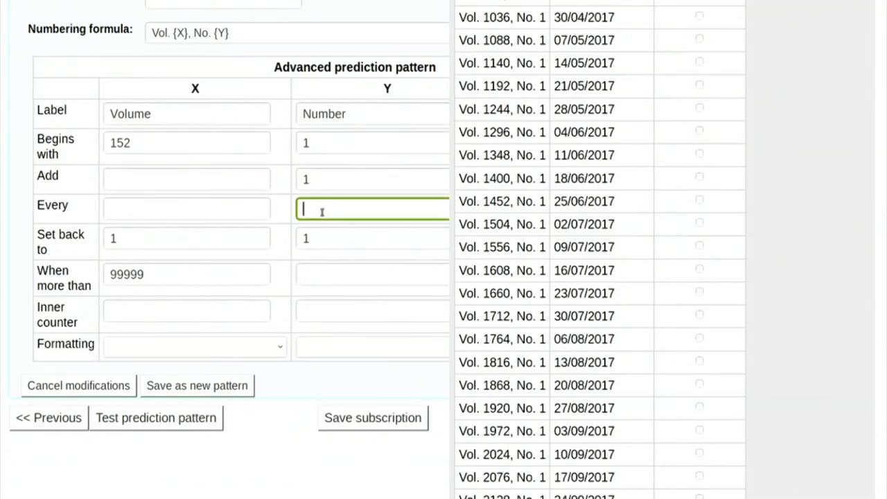
text(52)
Clear the Set back to values in both the Volume and Number columns of the advanced pattern
click(322, 237)
click(218, 243)
key(BackSpace)
click(320, 238)
key(BackSpace)
Enter net.txt as the pattern name and save the modifications as a new pattern
click(208, 385)
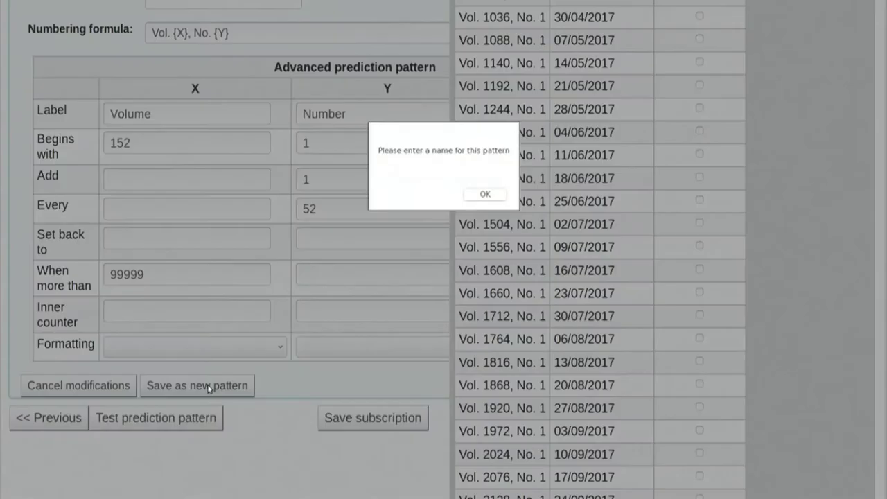
click(485, 193)
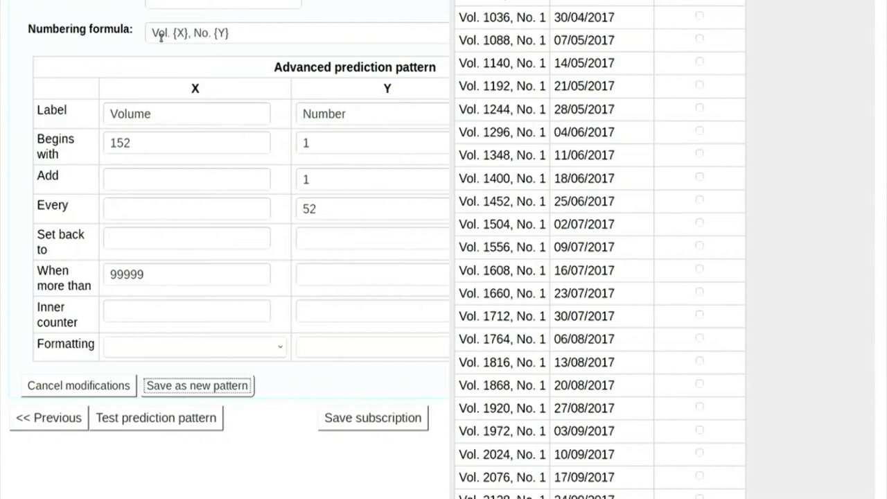
text(net)
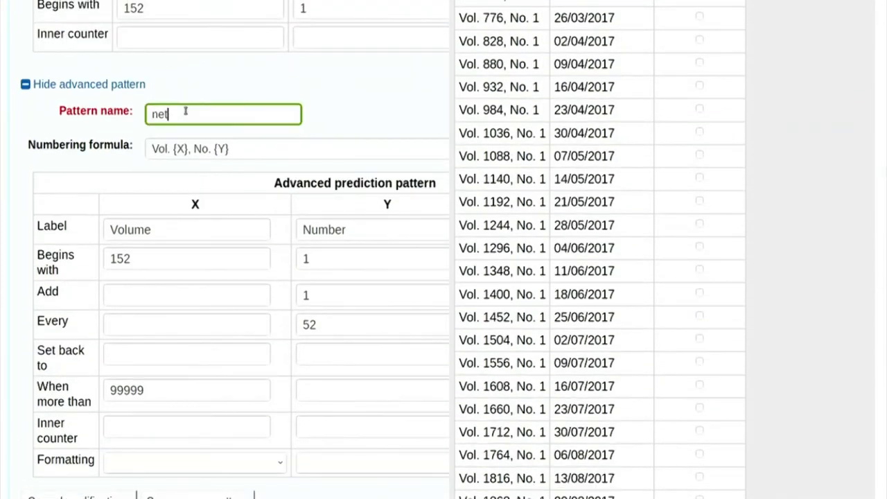
text(.txt)
scroll(257, 197, down, 3)
click(232, 268)
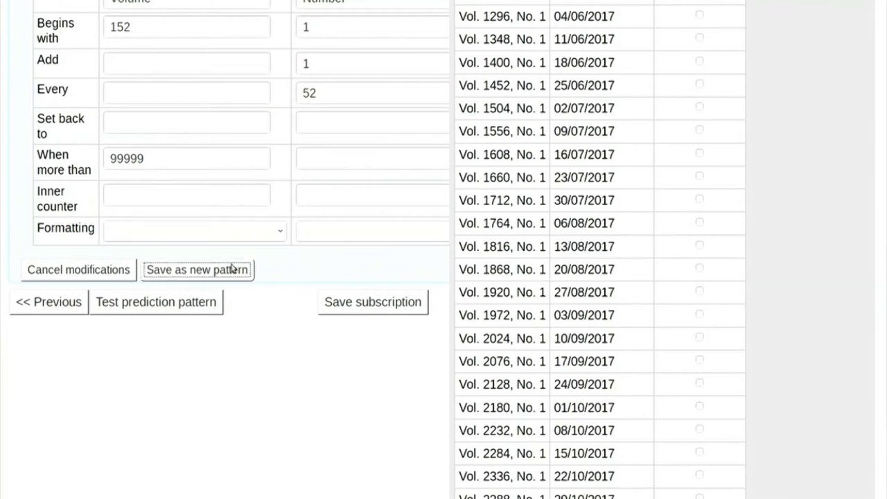
Test the net.txt prediction pattern and check the numbering of the predicted issues
click(180, 302)
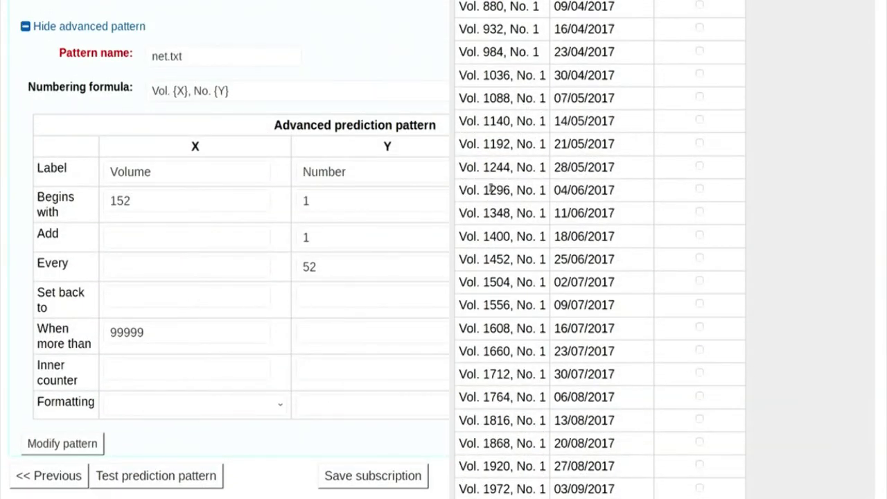
click(153, 259)
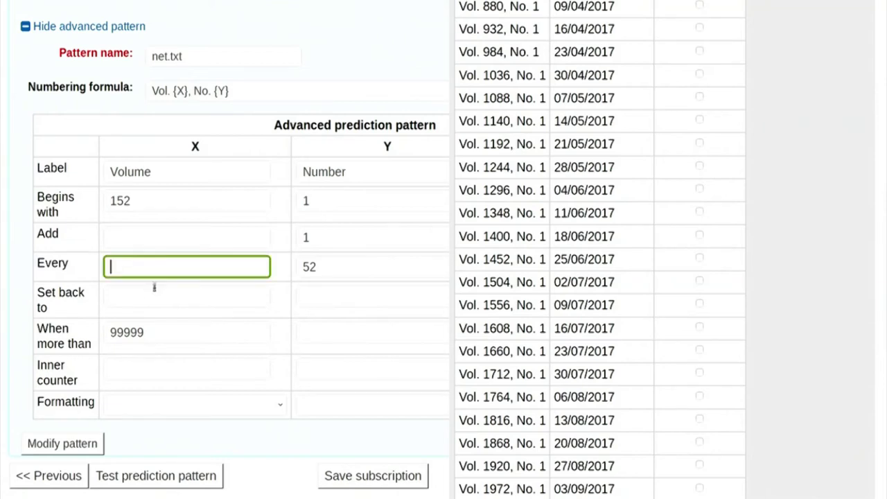
click(189, 474)
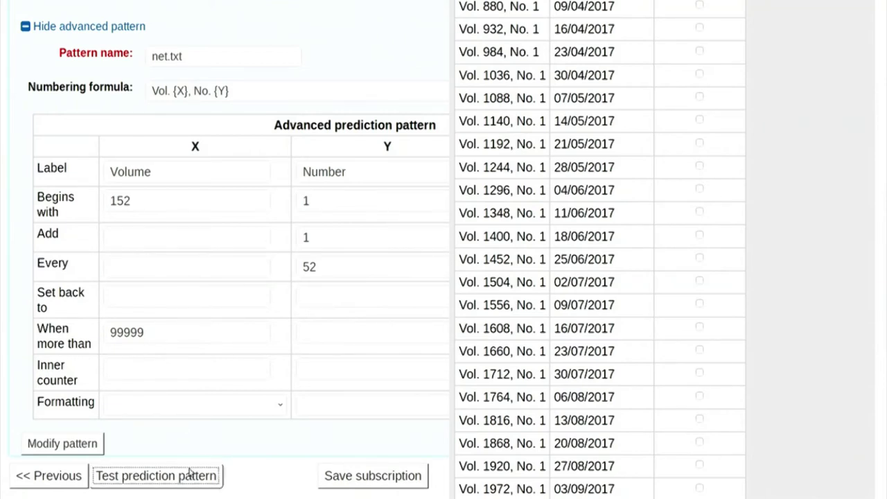
scroll(531, 422, up, 5)
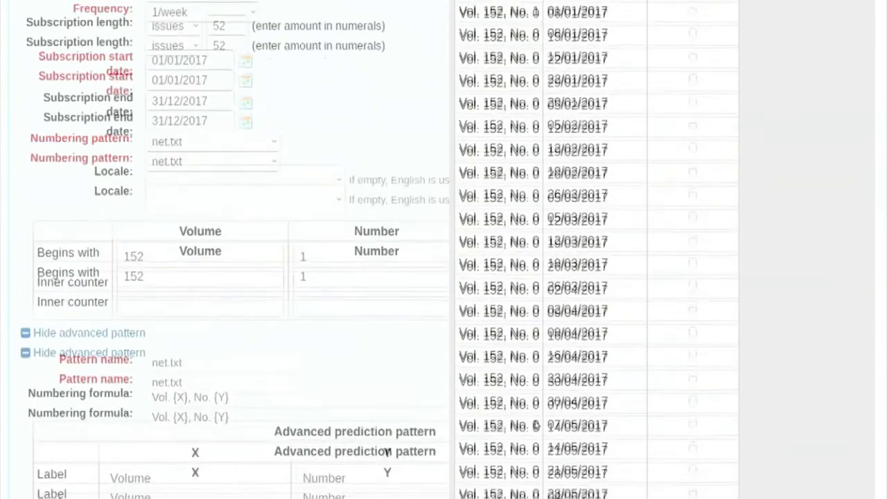
scroll(535, 425, up, 2)
scroll(535, 425, down, 5)
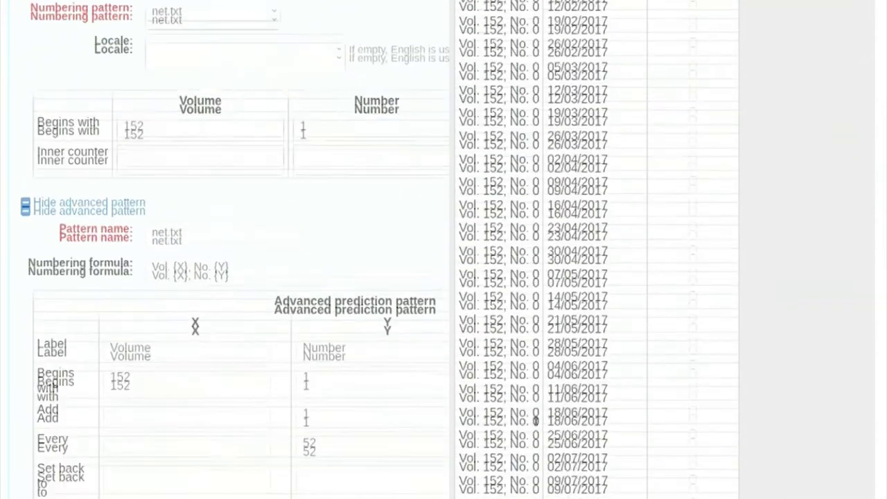
Modify the net.txt pattern under a new name, setting Every to 52 for Volume and 1 for Number
click(126, 392)
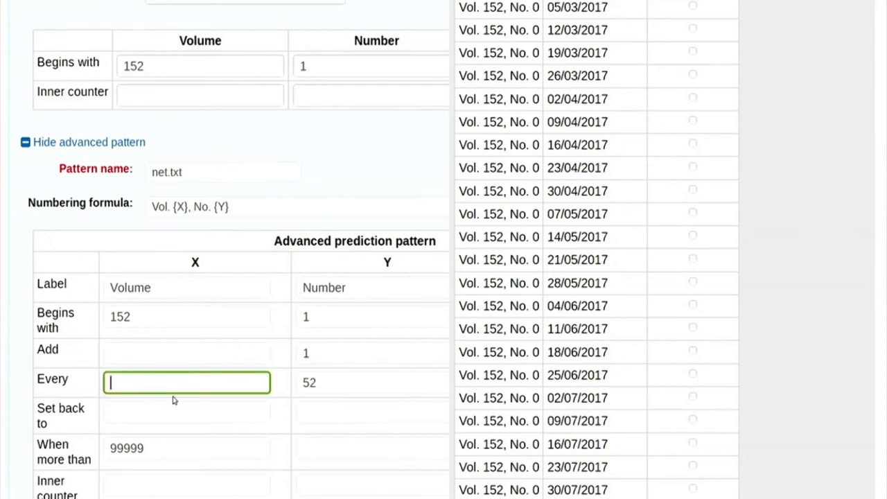
scroll(135, 412, down, 4)
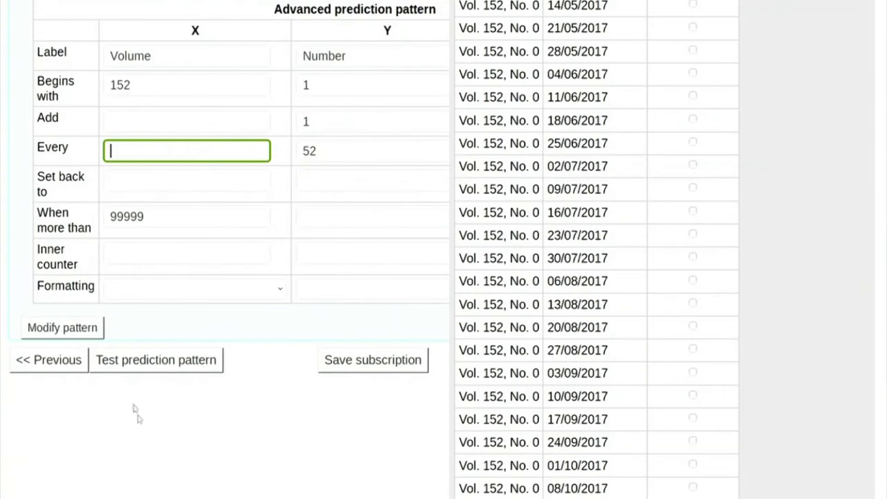
click(98, 326)
click(141, 156)
text(52)
click(345, 151)
key(BackSpace)
key(BackSpace)
text(1)
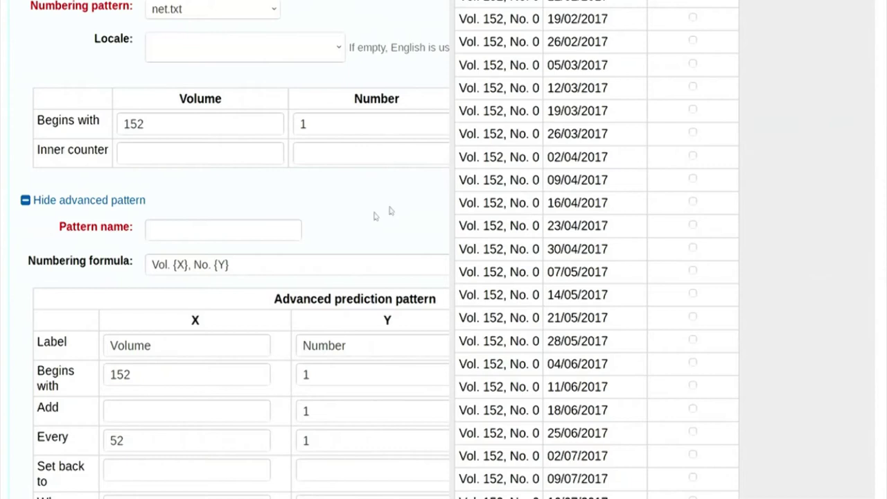
click(258, 232)
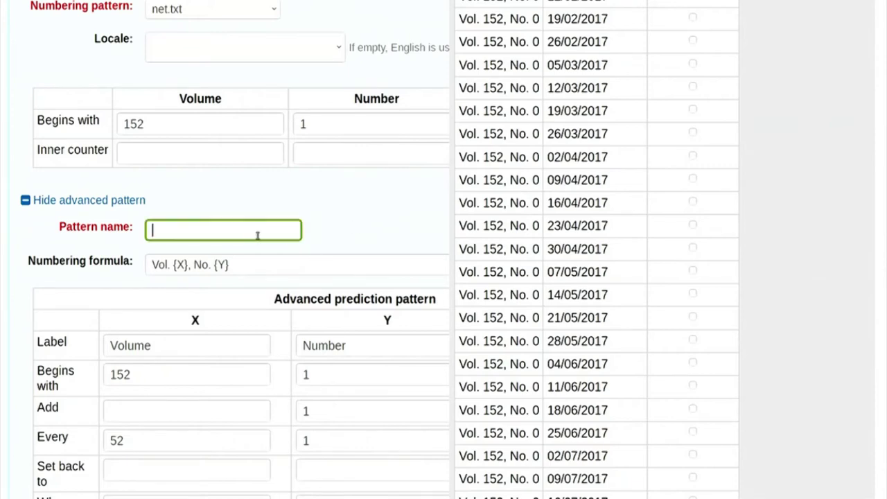
text(ntt.tx)
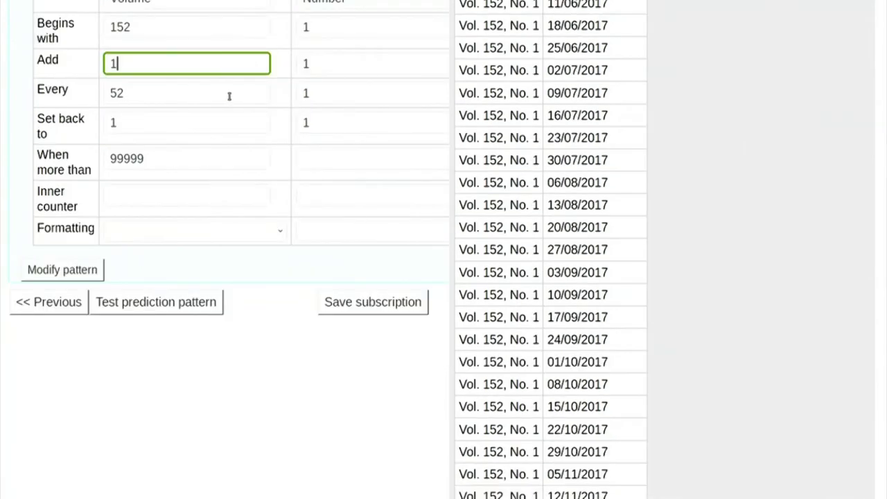
Modify the saved pattern again, setting the Number column's When more than value to 52
click(229, 96)
click(164, 70)
click(324, 91)
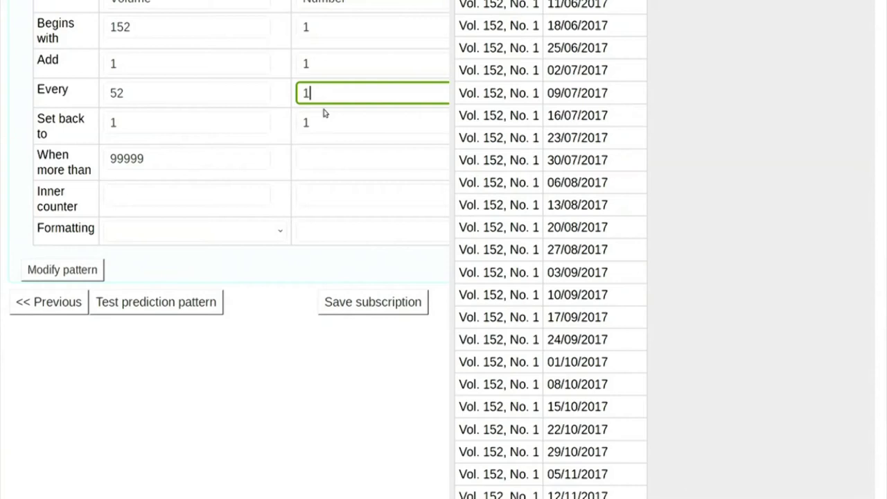
click(93, 277)
click(311, 161)
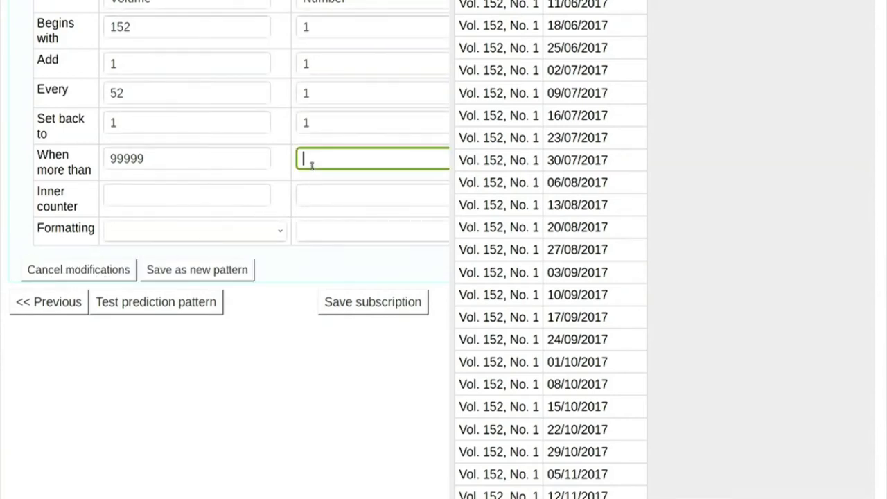
text(52)
Enter tt.txt as the pattern name and save it, agreeing to modify the existing pattern of that name
scroll(221, 237, up, 5)
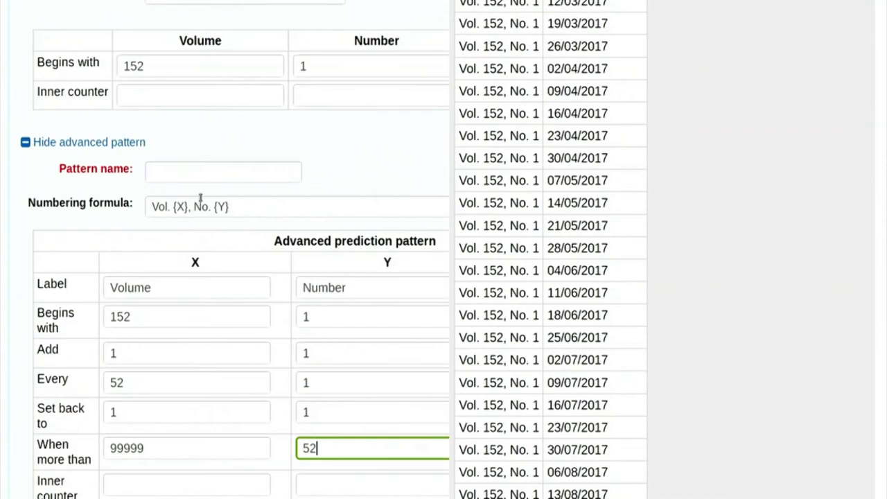
click(201, 176)
text(tt.txt)
scroll(227, 197, down, 2)
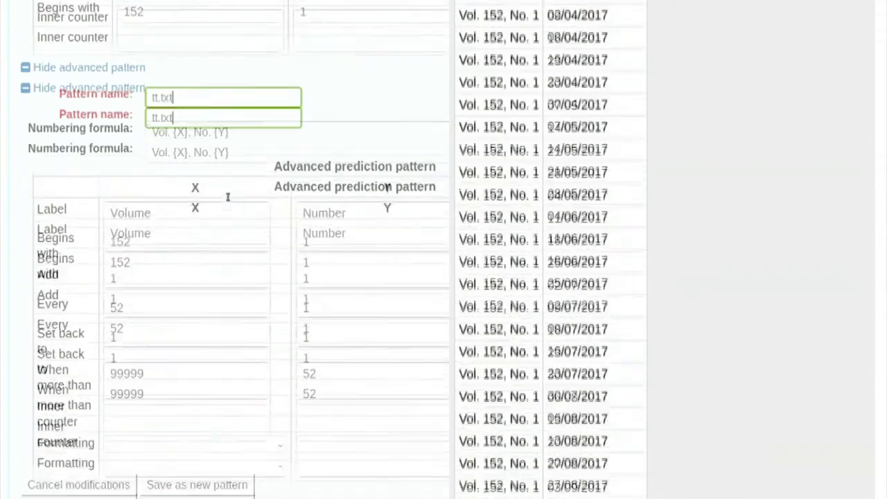
scroll(208, 236, down, 3)
click(197, 212)
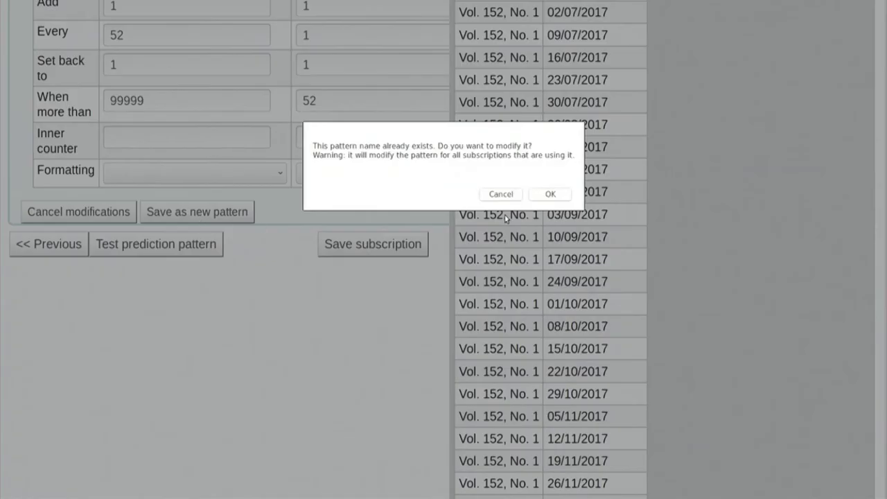
click(536, 193)
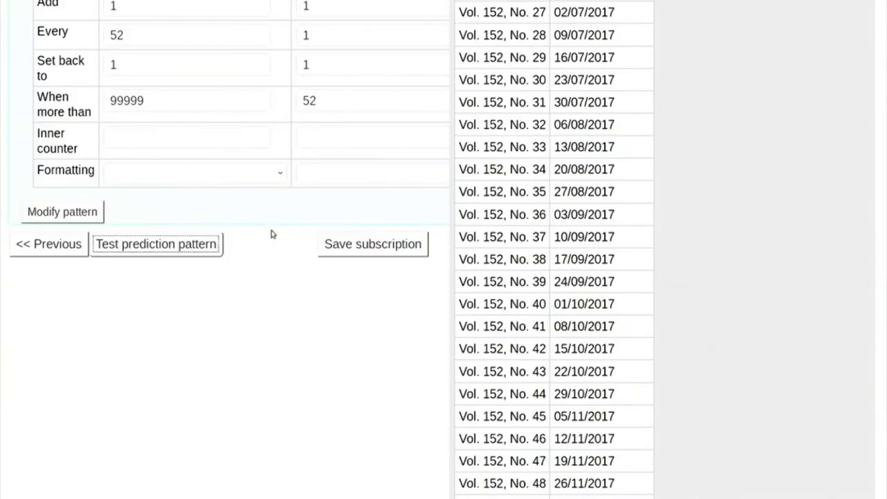
Check how volumes and numbers run through the issues predicted by the tt.txt pattern
scroll(816, 284, up, 10)
scroll(818, 284, down, 12)
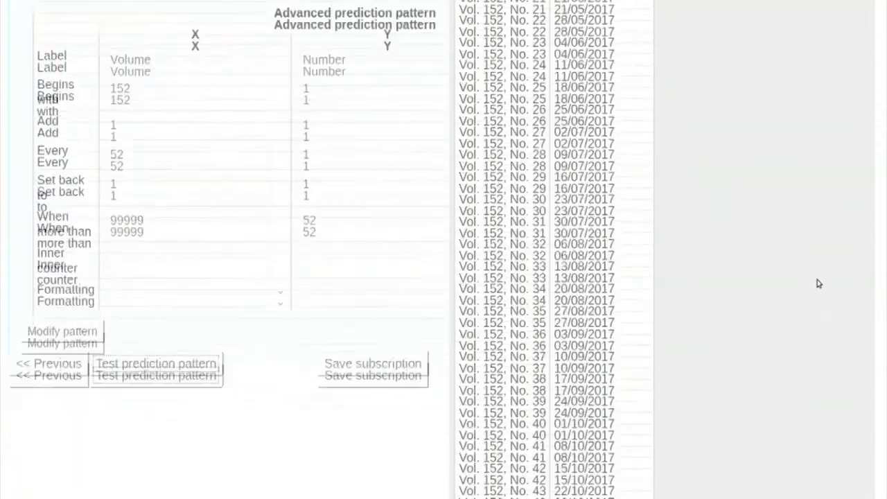
scroll(811, 289, up, 10)
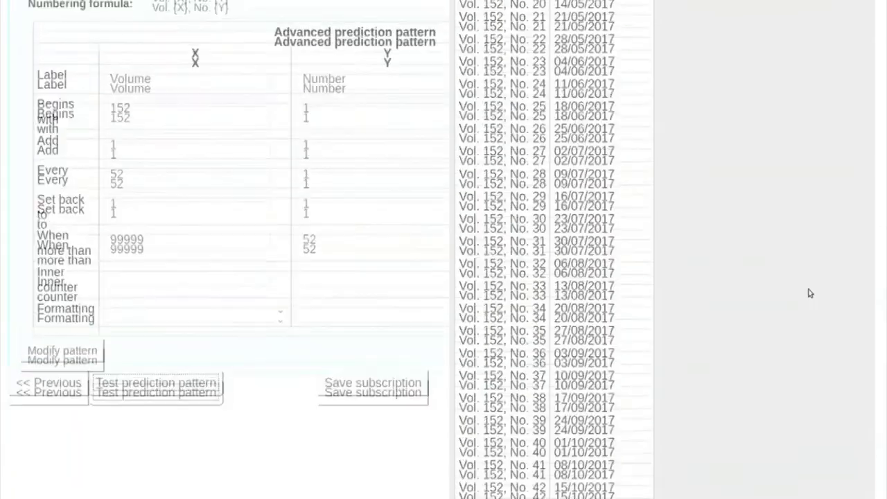
scroll(797, 298, down, 5)
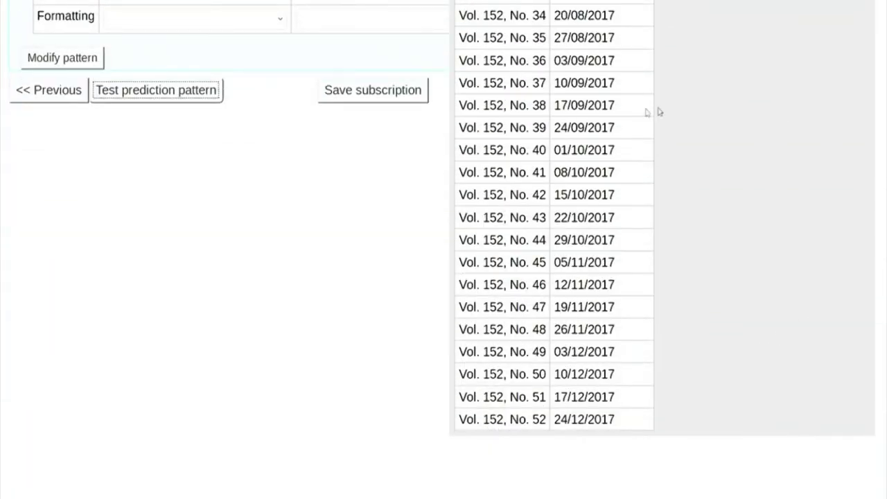
Save the subscription for Science and review its details
click(395, 97)
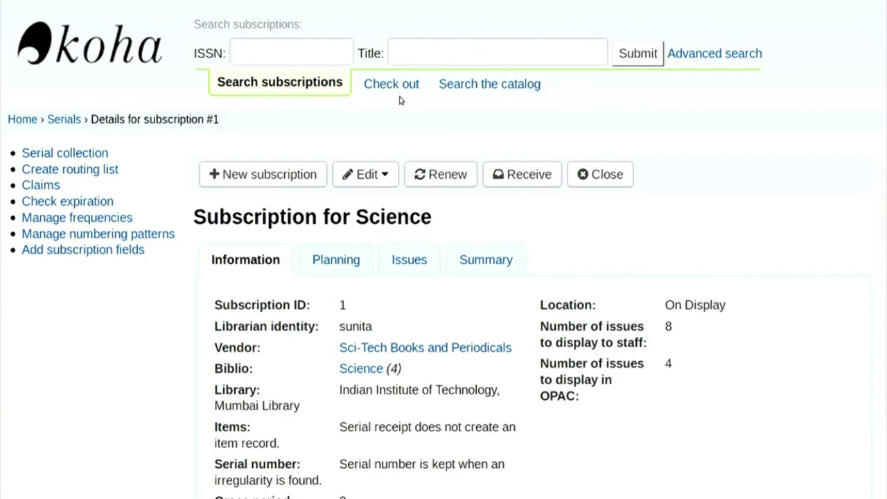
scroll(535, 339, down, 2)
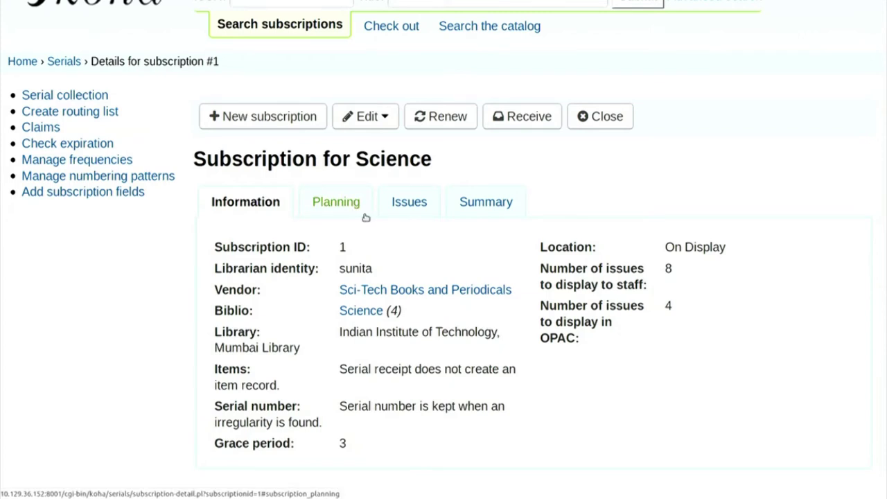
scroll(365, 218, up, 2)
scroll(366, 257, down, 1)
scroll(367, 275, down, 2)
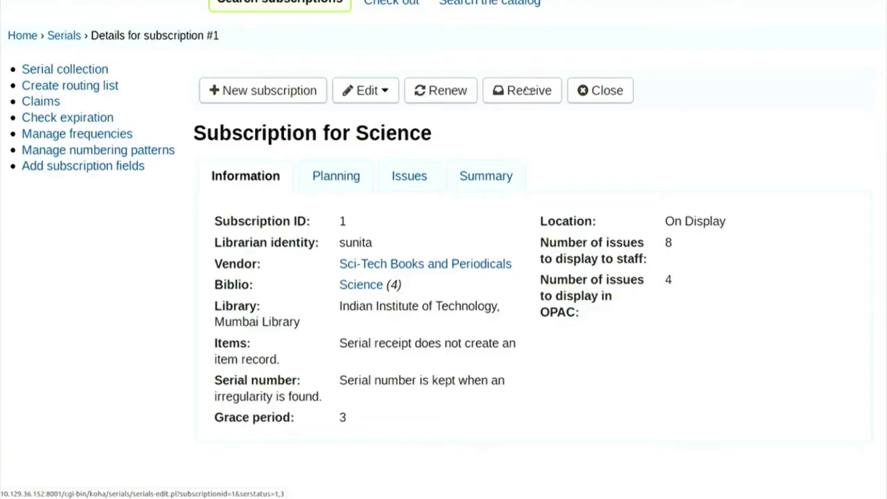
Receive the Science issue Vol. 152, No. 1 by setting its status to Arrived, and save the serial edition
click(528, 91)
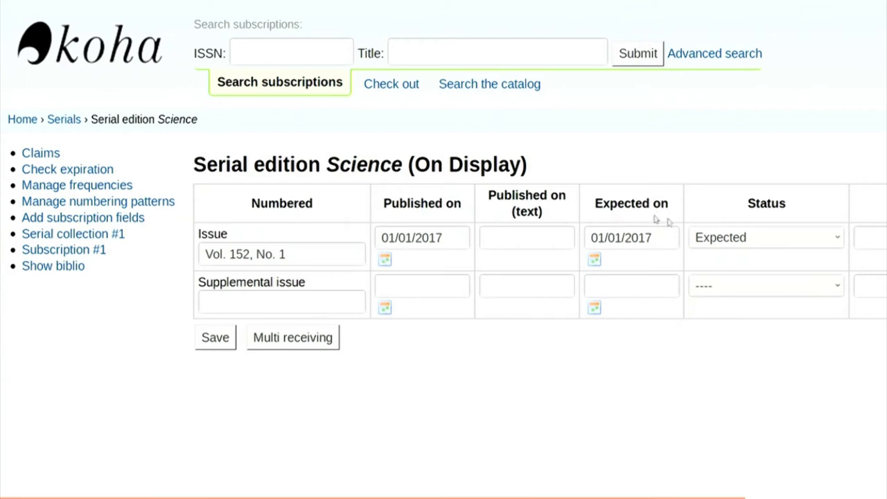
click(831, 242)
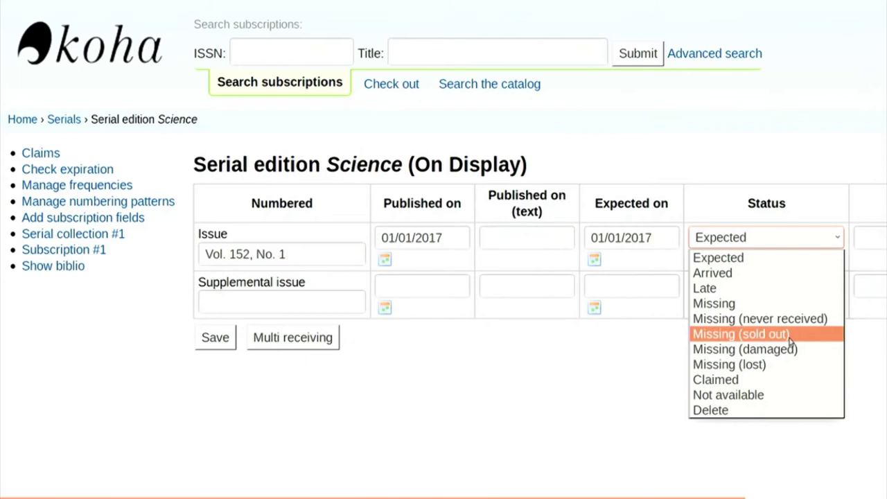
click(768, 278)
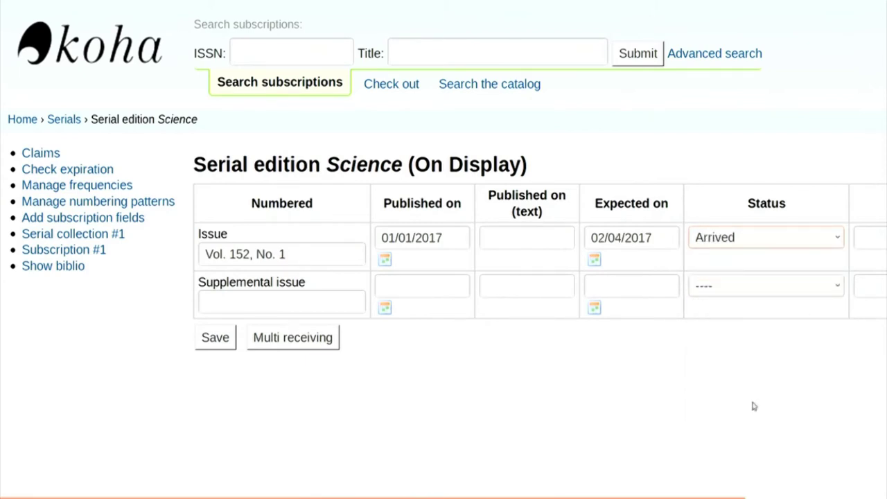
click(216, 341)
scroll(497, 279, down, 5)
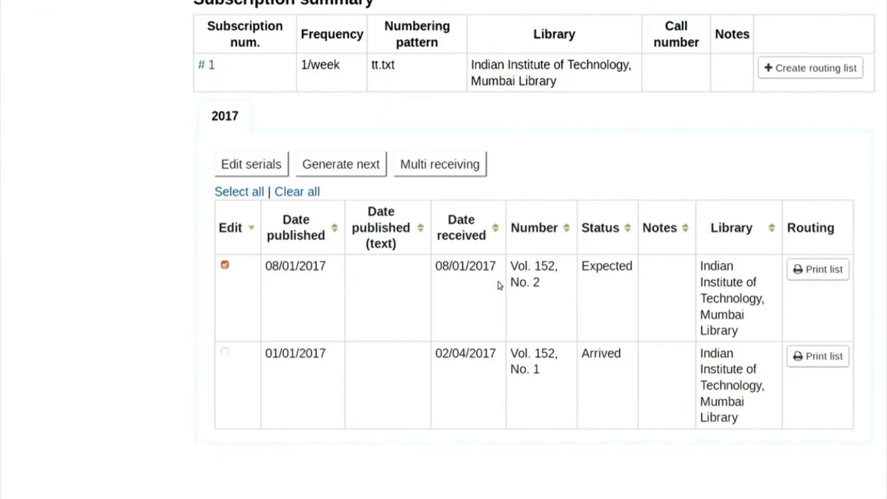
scroll(498, 284, up, 5)
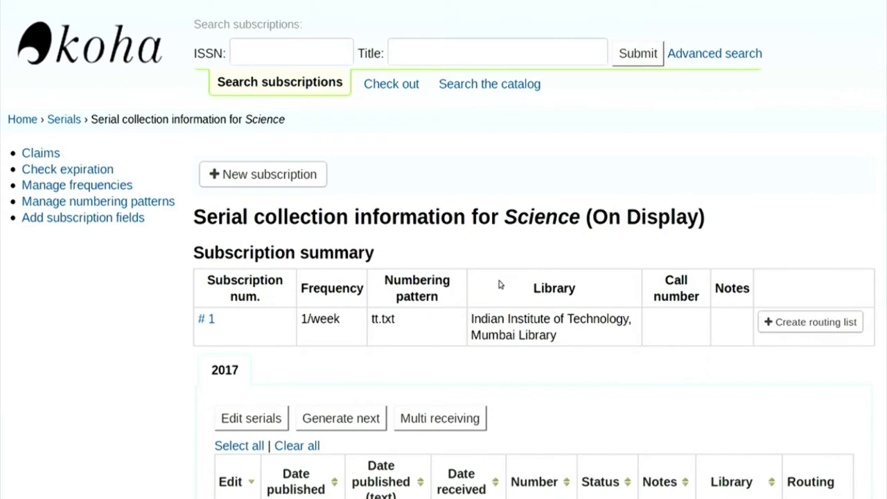
Review the 2017 issues listed in the serial collection information for Science
scroll(563, 148, down, 4)
scroll(564, 188, up, 2)
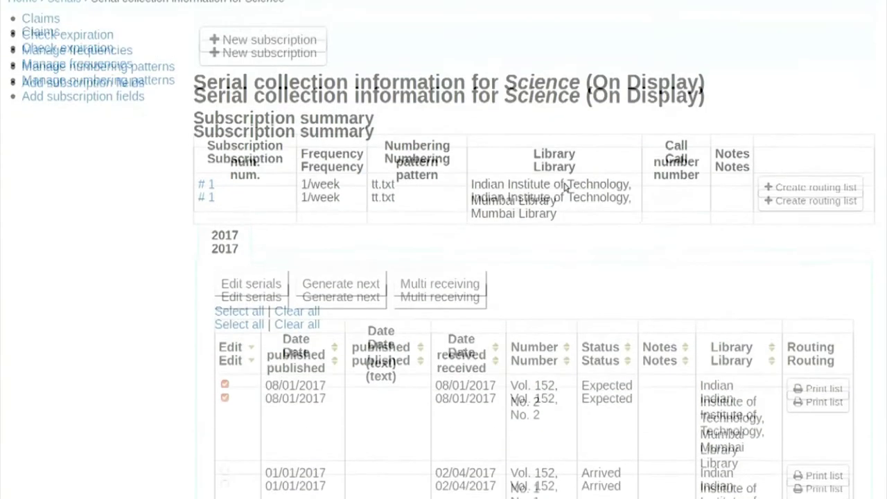
scroll(564, 188, up, 1)
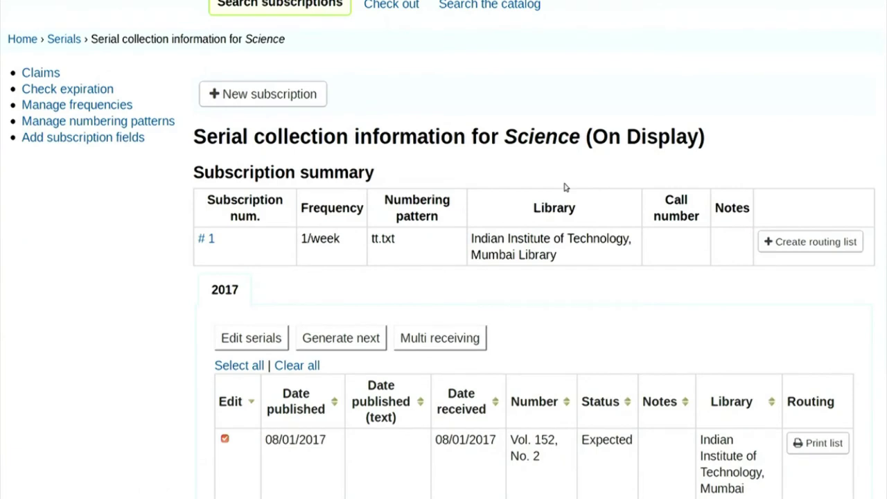
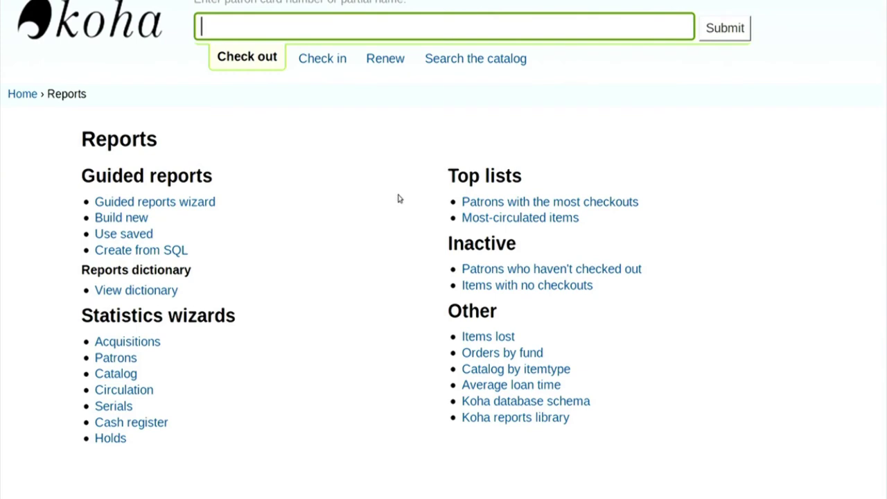
Open the guided reports wizard and start building a new report
drag(82, 269, 186, 285)
click(185, 285)
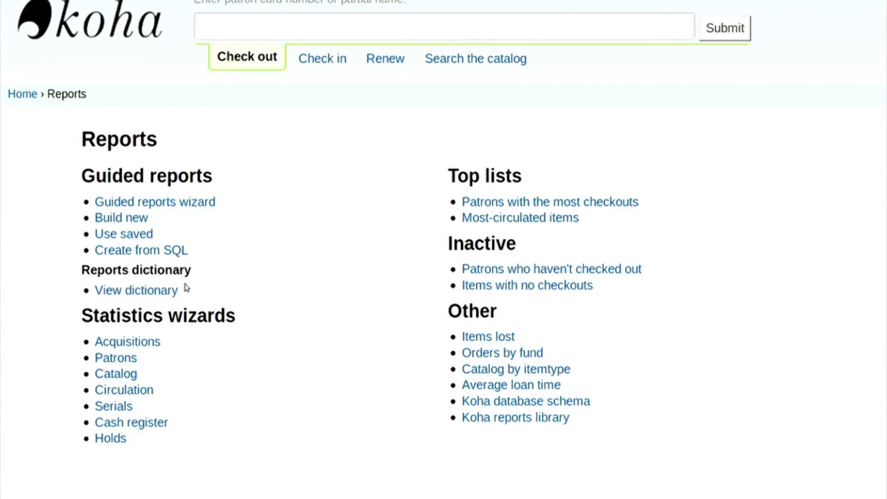
click(193, 203)
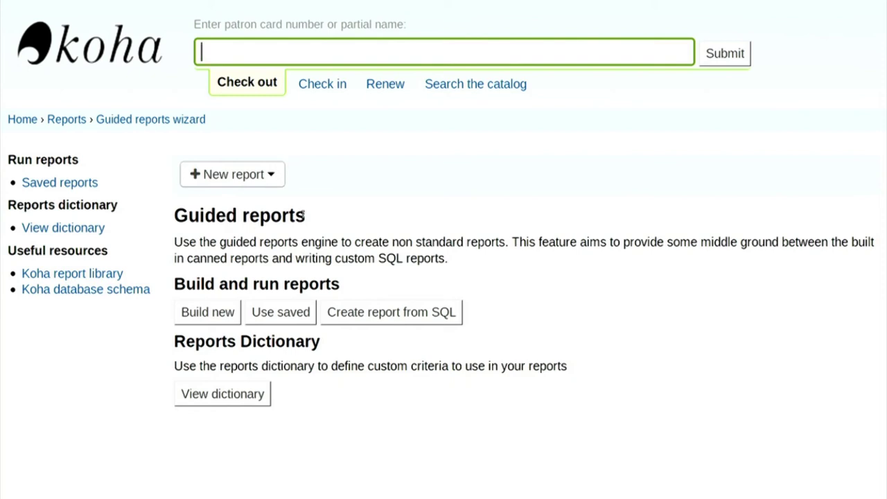
click(233, 313)
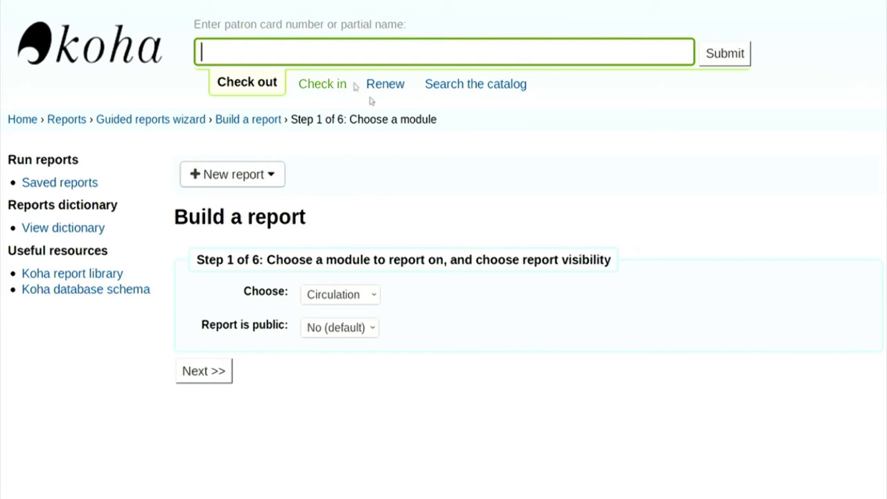
Choose Catalog as the module to report on, keep the report non-public, and accept Tabular as the report type
click(341, 294)
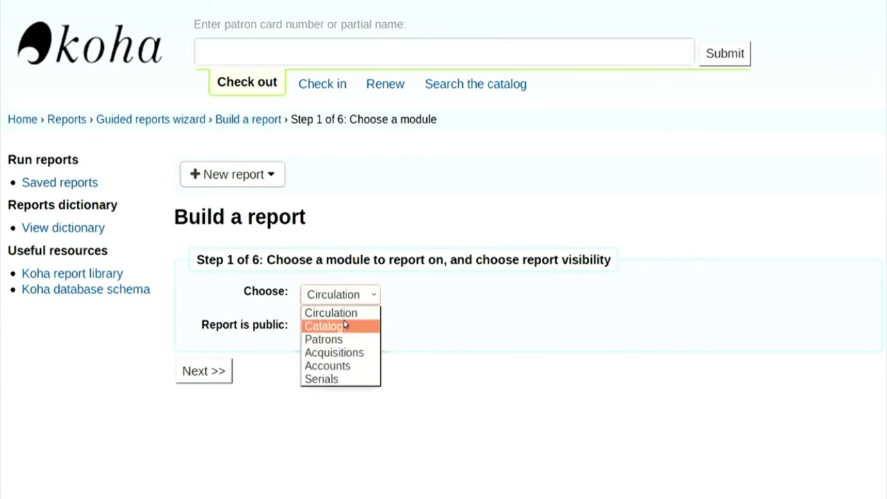
click(344, 322)
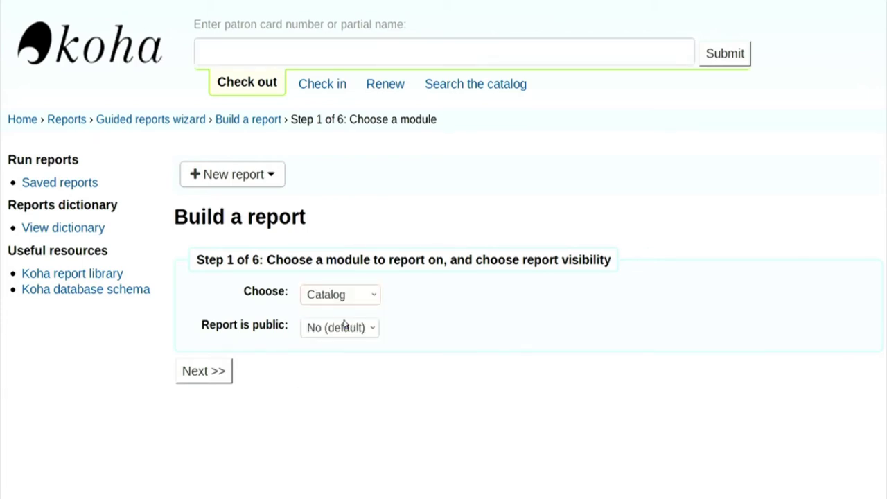
click(193, 380)
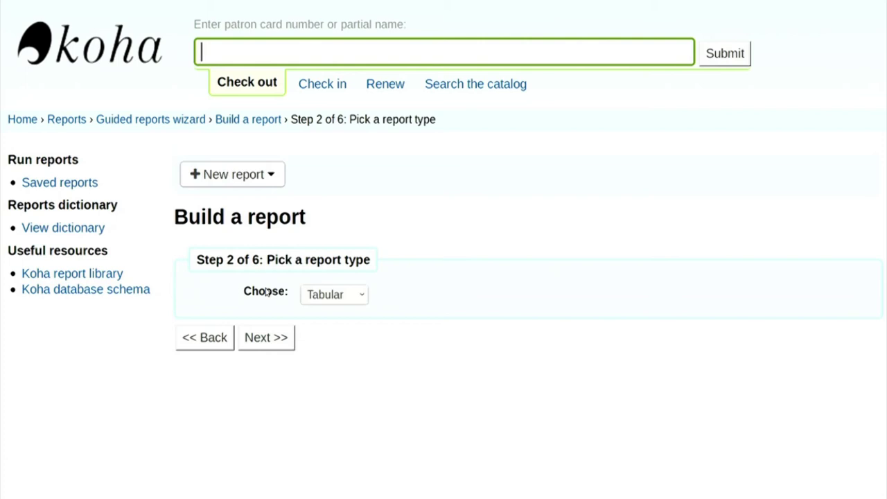
click(282, 338)
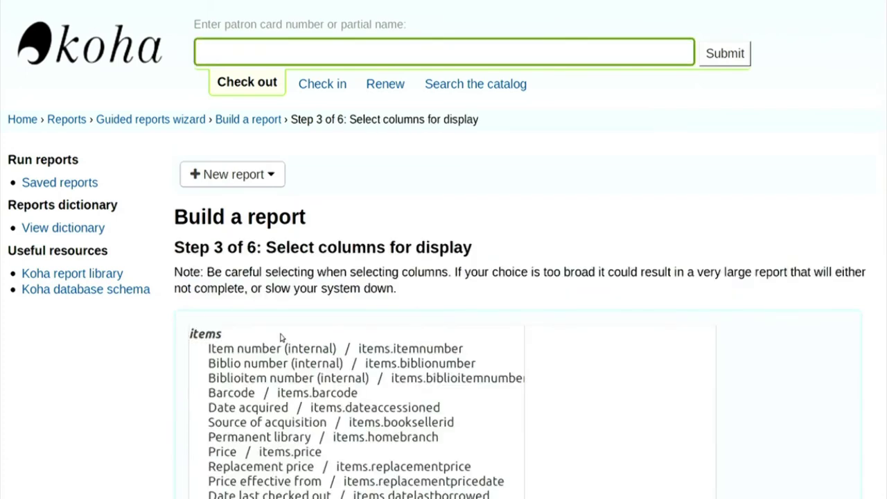
Add the Barcode column (items.barcode) to the report's display columns
scroll(280, 337, down, 3)
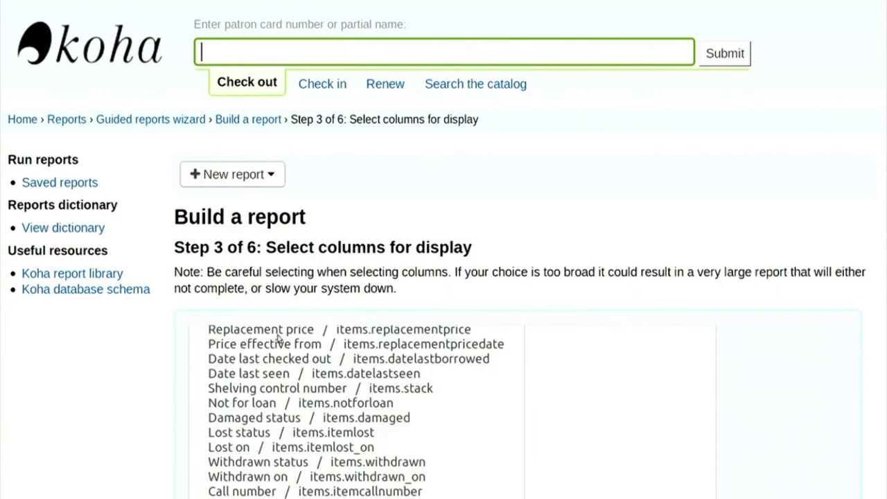
click(840, 458)
scroll(824, 460, down, 3)
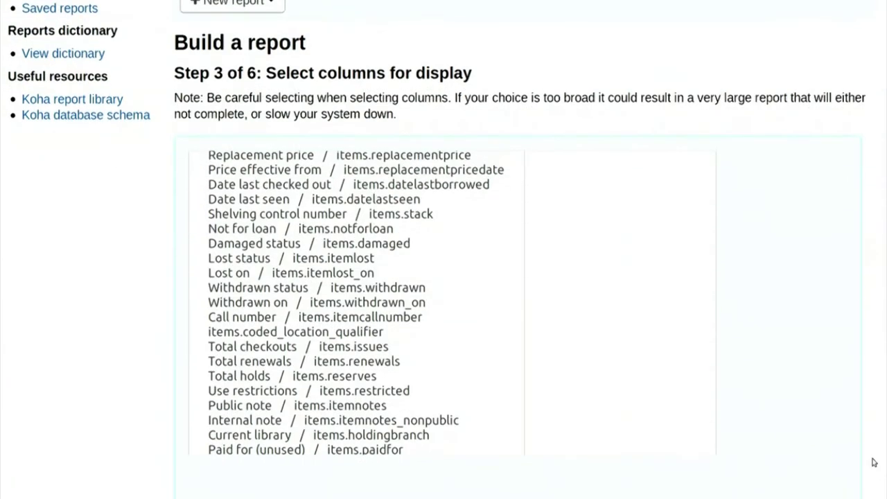
scroll(432, 261, up, 3)
scroll(431, 263, down, 2)
scroll(431, 262, down, 5)
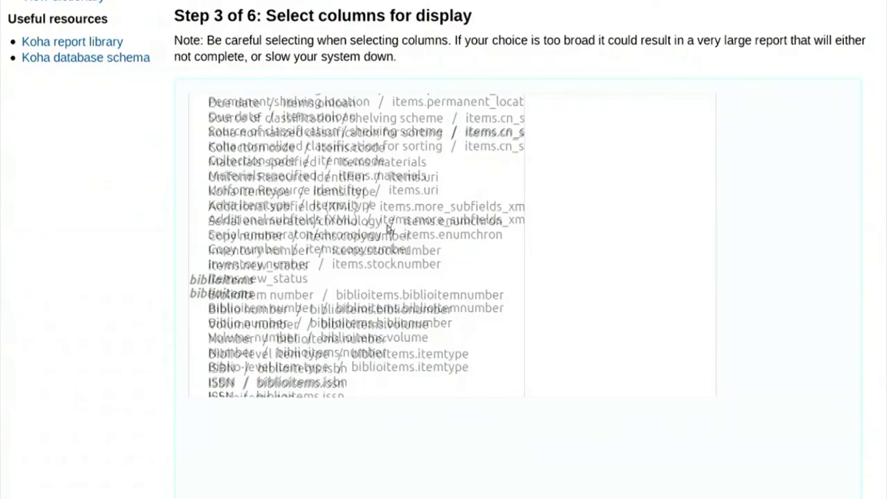
scroll(389, 230, up, 10)
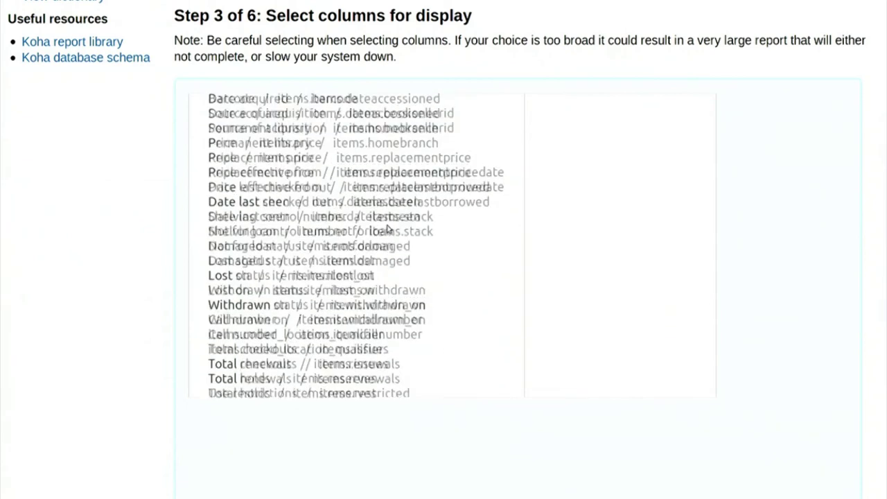
click(324, 163)
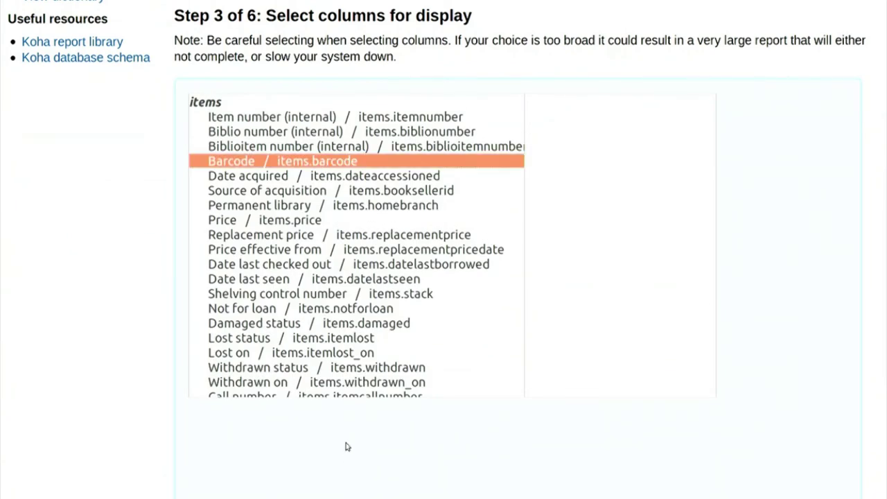
scroll(346, 447, down, 3)
click(469, 339)
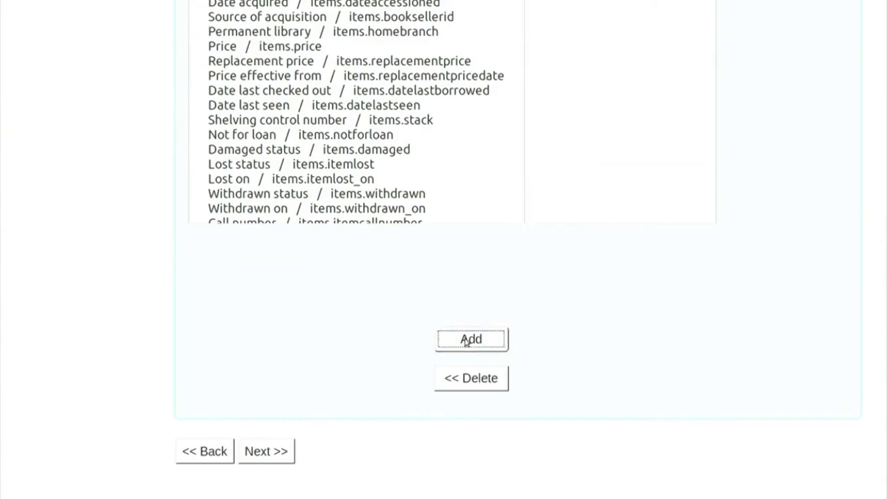
Add the biblio.title and Author (biblio.author) columns from the biblio table to the report
scroll(522, 326, up, 3)
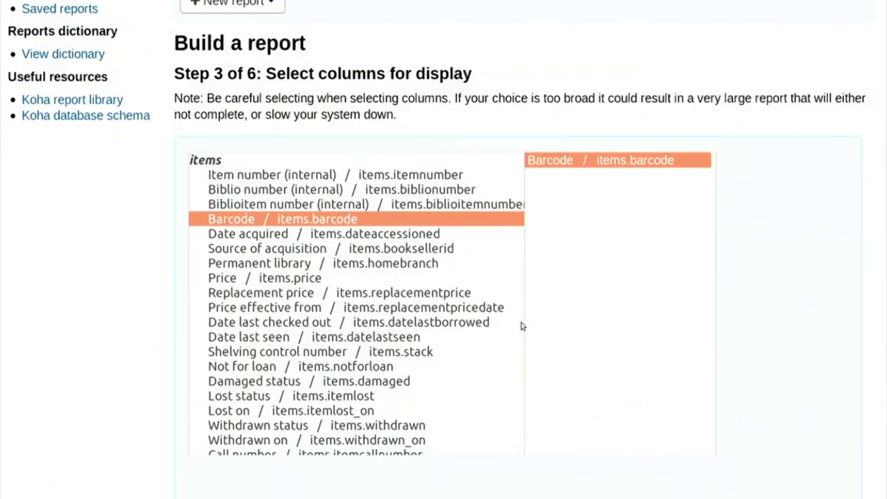
scroll(488, 396, down, 10)
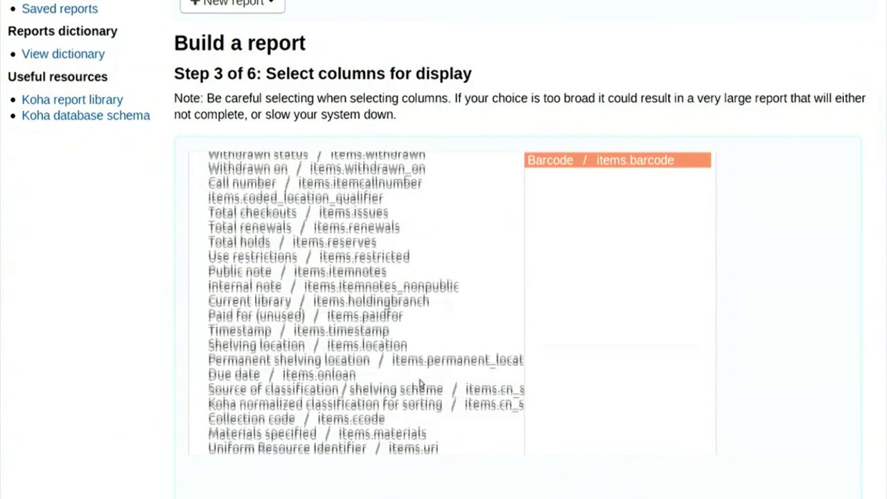
scroll(421, 383, down, 4)
scroll(421, 383, down, 10)
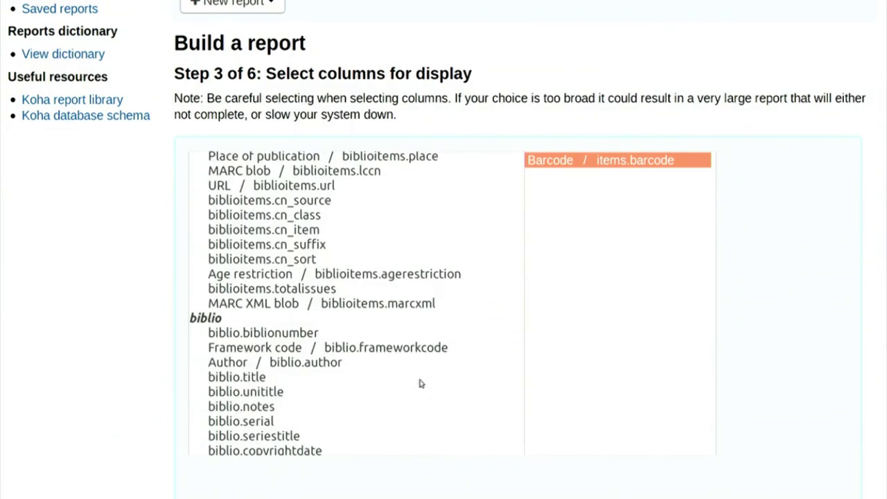
click(211, 381)
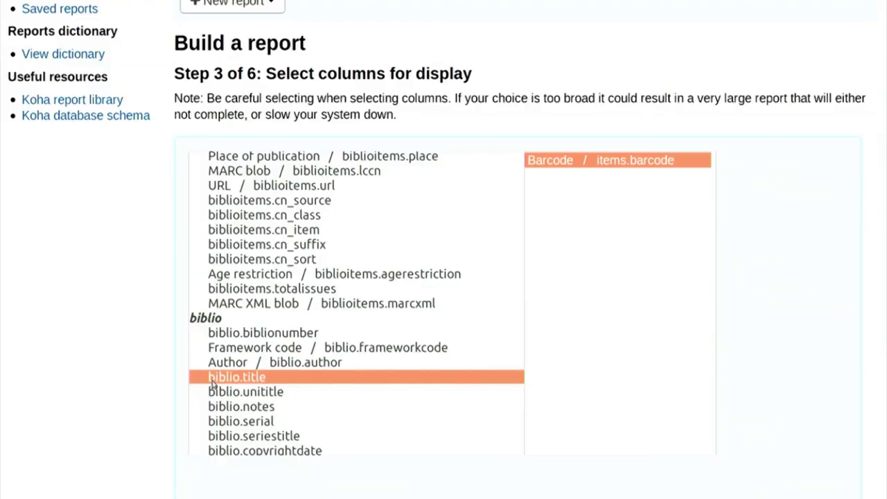
scroll(248, 374, down, 2)
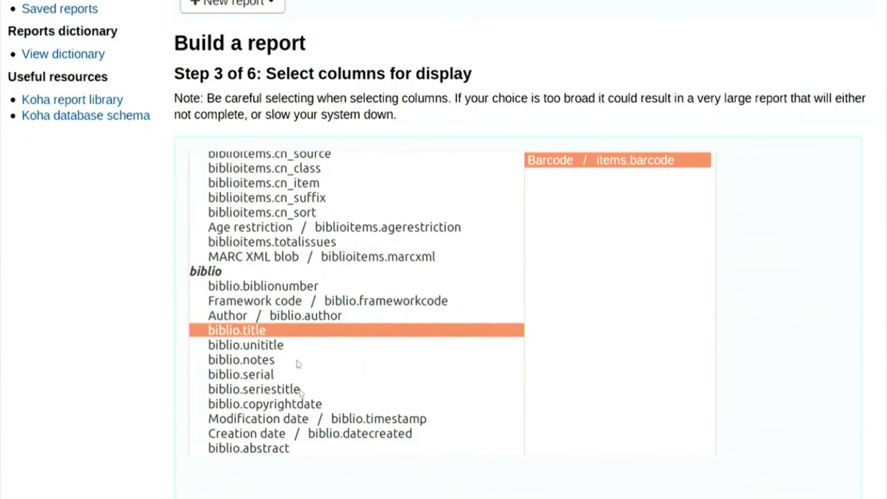
scroll(307, 438, down, 3)
click(487, 407)
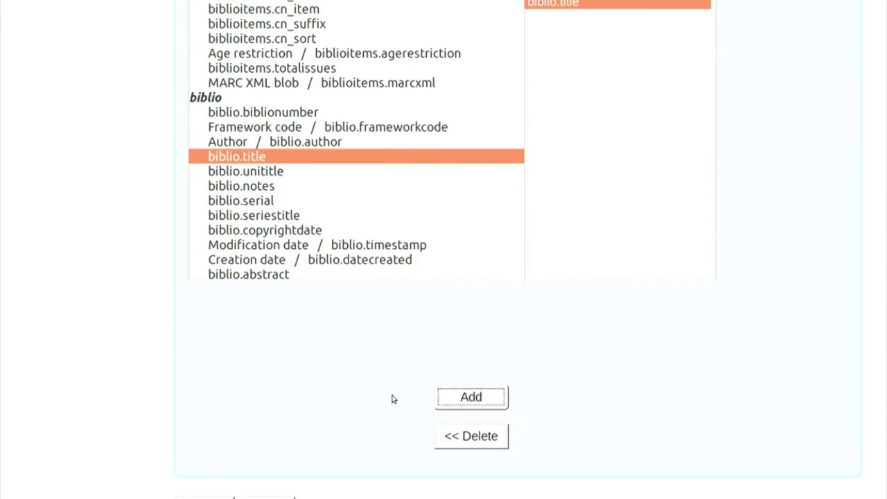
click(298, 142)
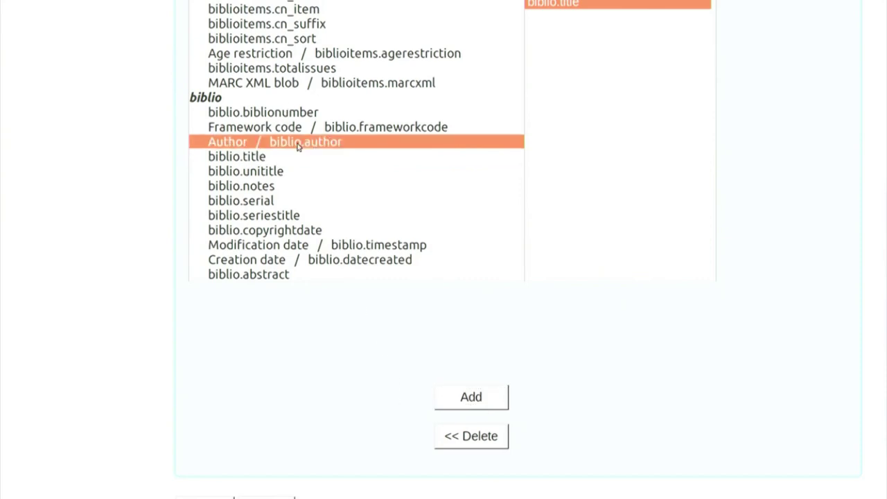
click(489, 400)
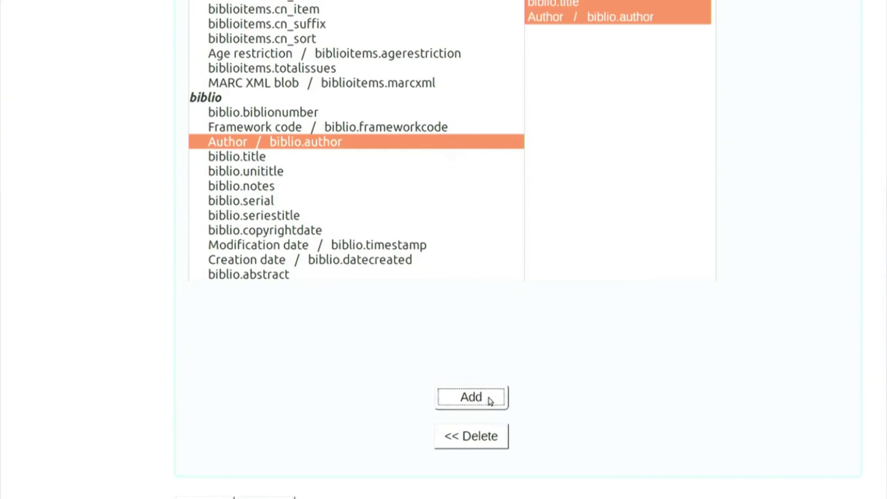
Add the Publisher, Publication date and ISBN columns from the biblioitems table to the report
scroll(423, 242, up, 7)
scroll(425, 239, up, 5)
scroll(424, 239, up, 15)
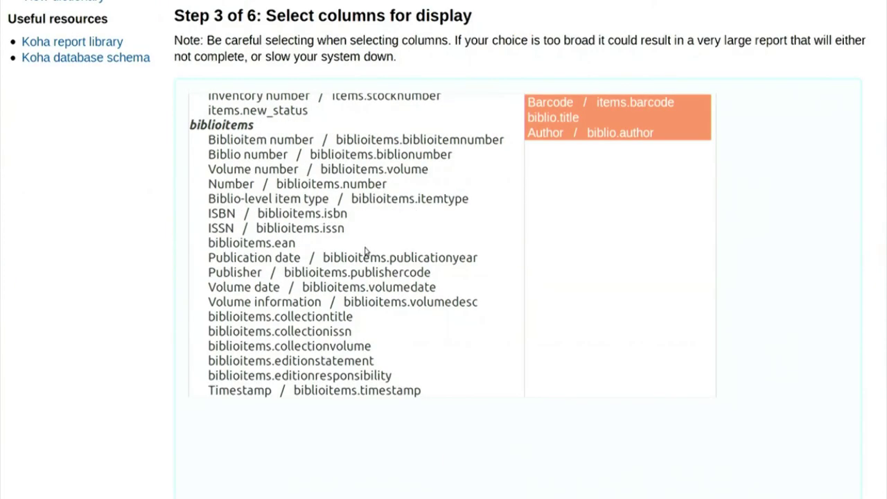
click(359, 274)
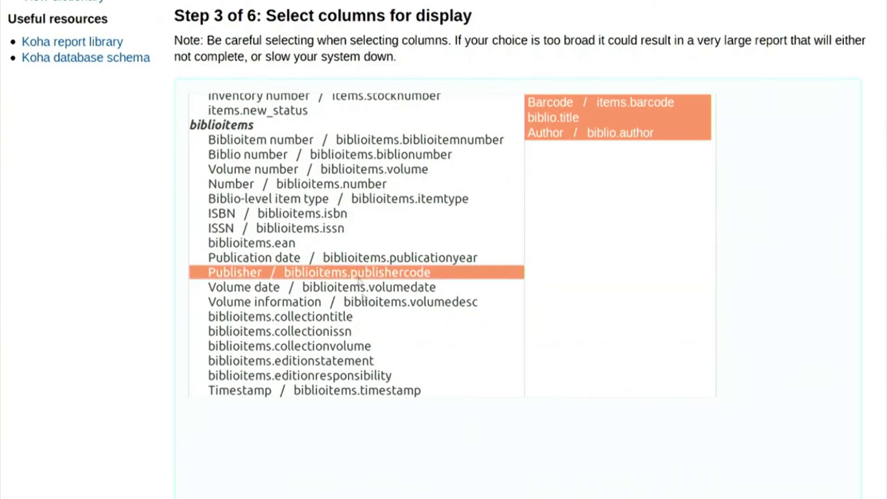
scroll(399, 434, down, 2)
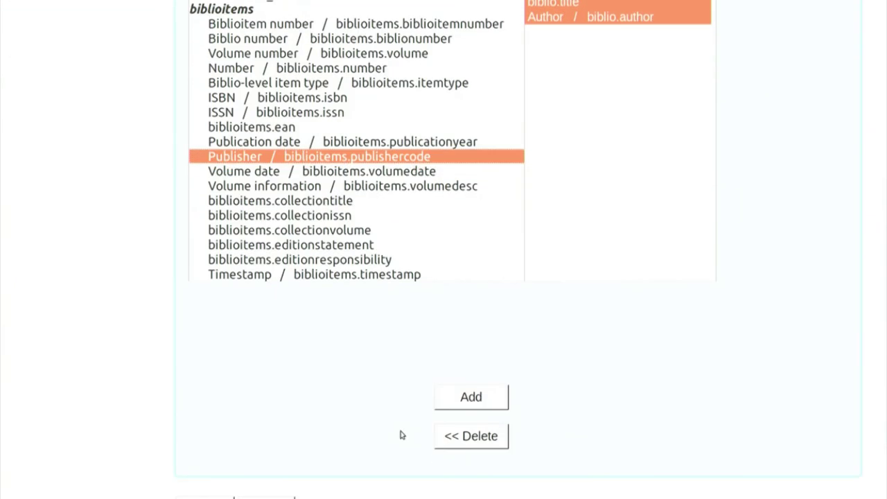
click(470, 407)
click(368, 142)
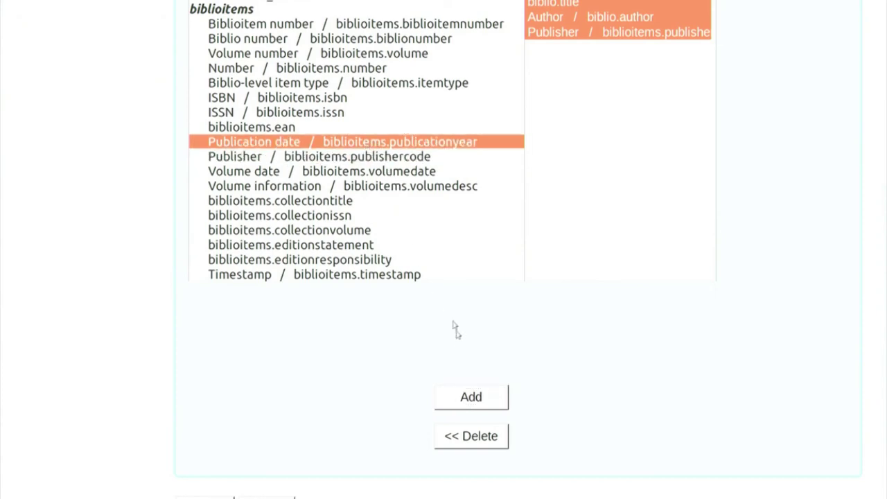
click(472, 397)
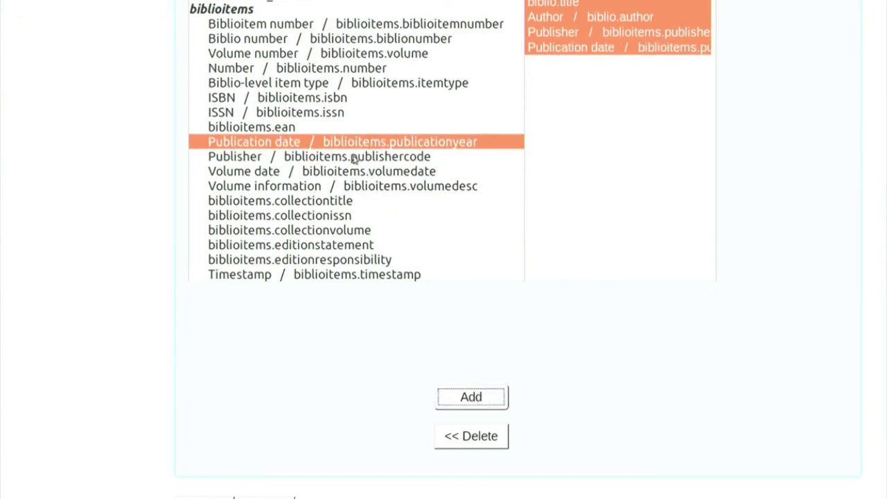
click(309, 99)
click(496, 403)
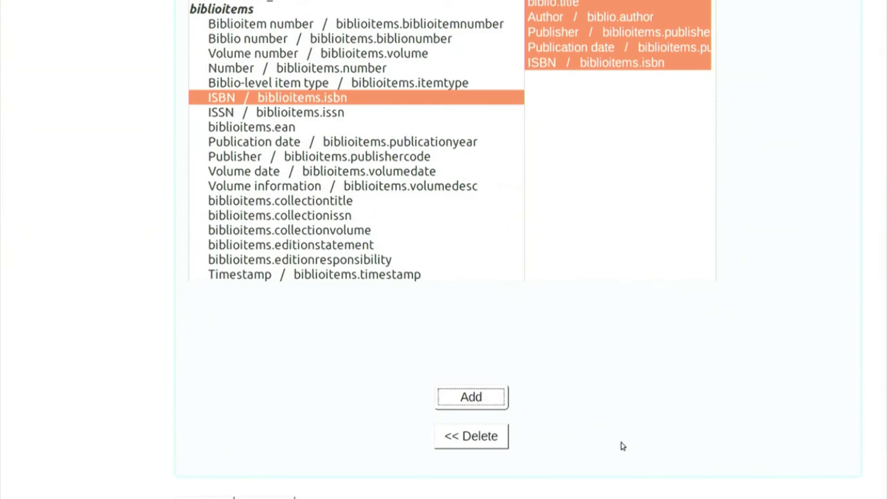
Check the list of chosen columns and proceed to the report's limiting criteria
scroll(595, 256, up, 5)
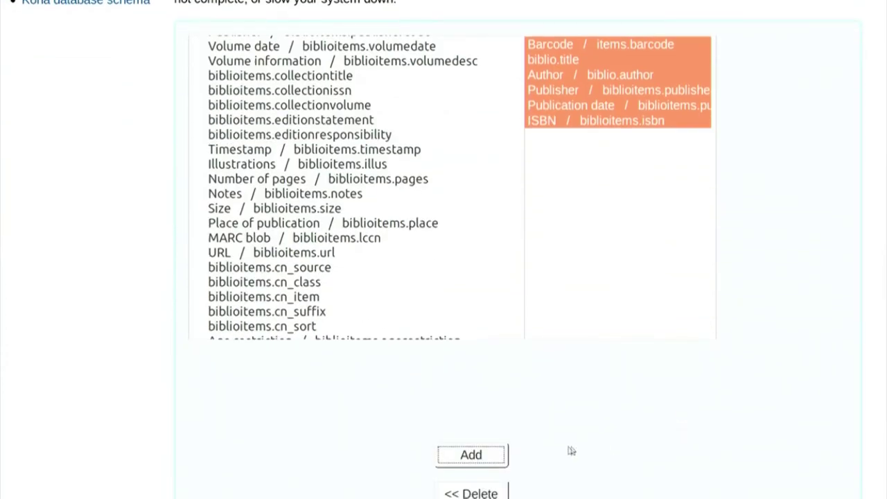
scroll(624, 425, down, 3)
click(280, 427)
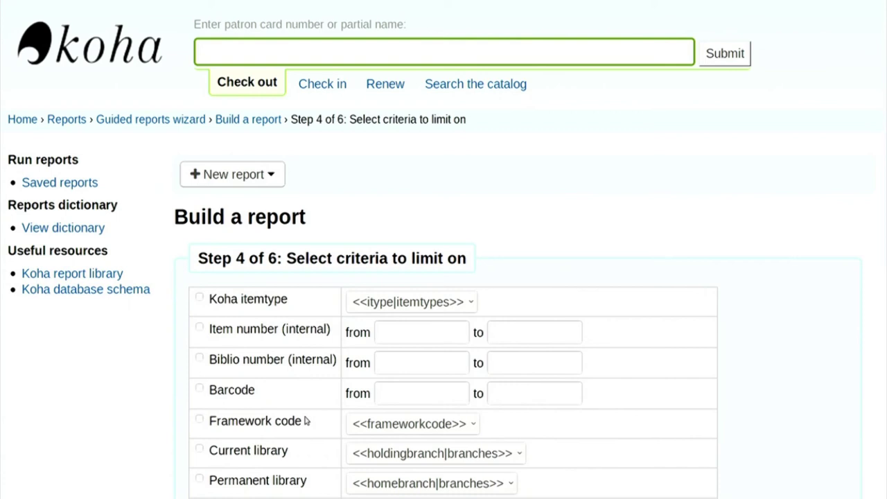
Review the report's limiting criteria, leave them all unset and proceed to the column totals
scroll(305, 421, down, 2)
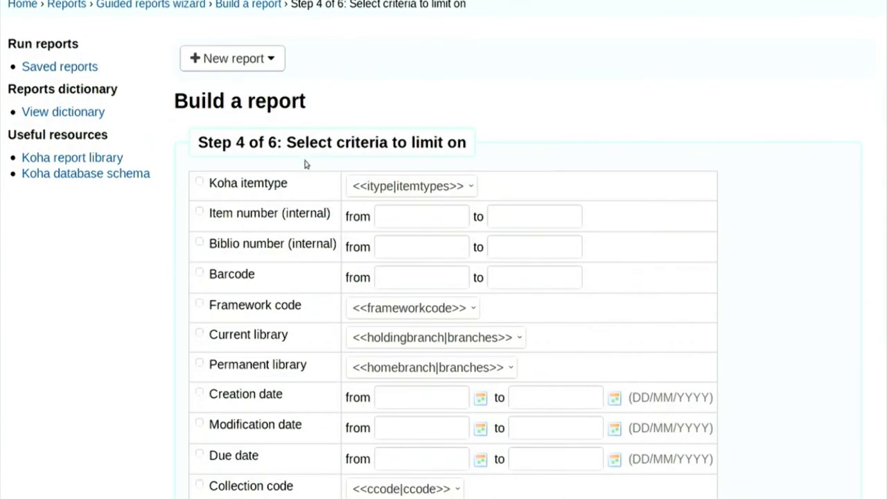
scroll(307, 169, down, 2)
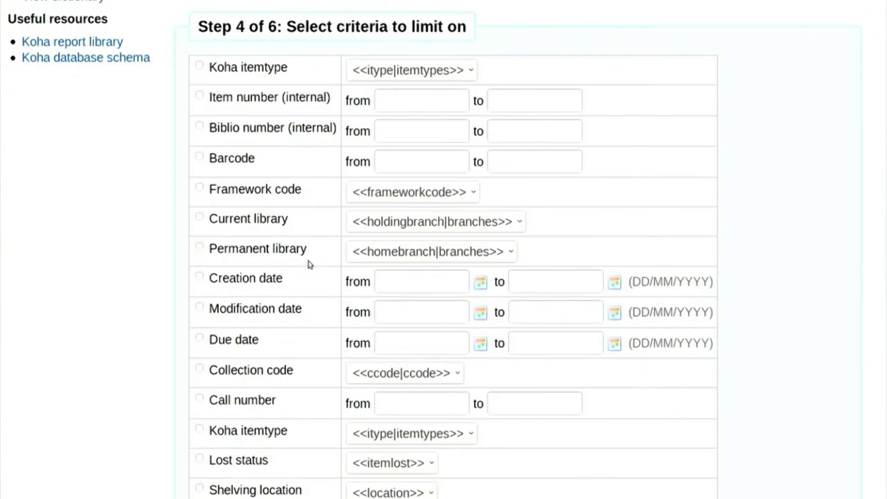
click(392, 161)
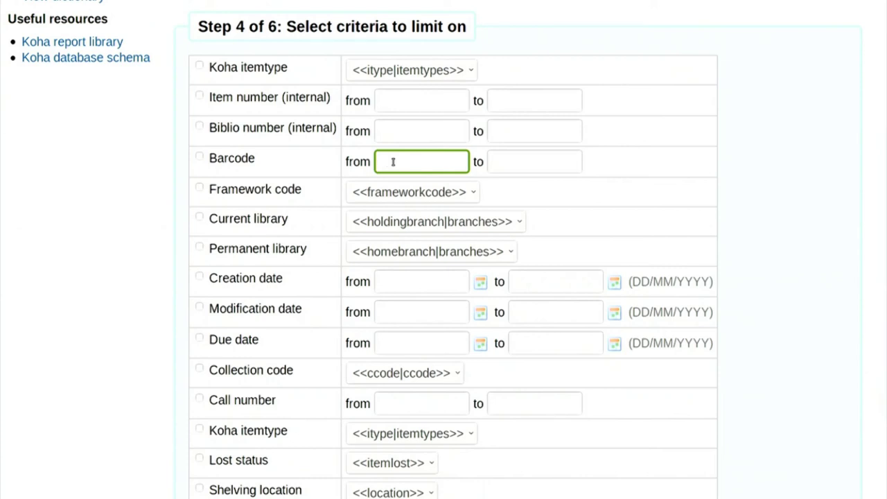
scroll(377, 163, down, 3)
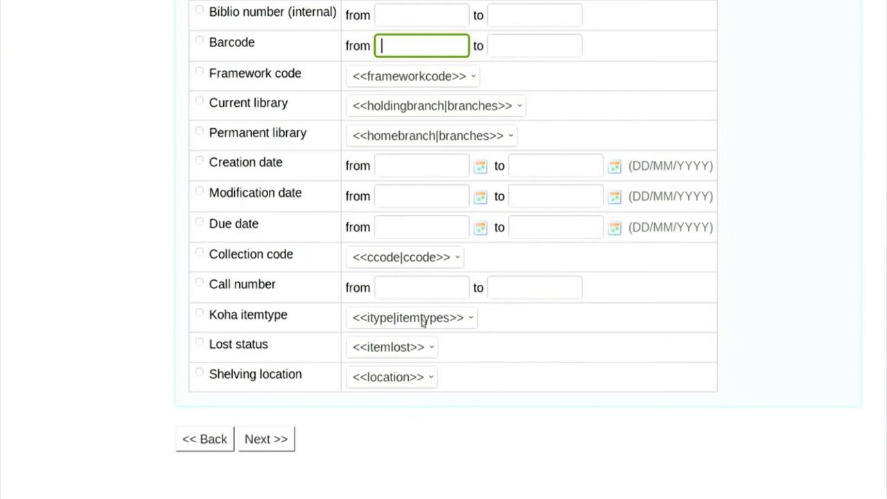
click(267, 439)
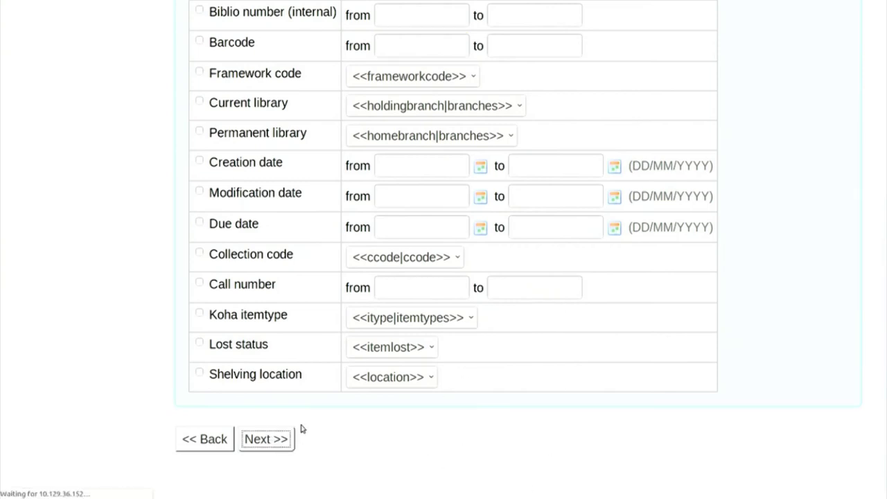
Leave the column totals and ordering unset and finish building the report
scroll(311, 417, down, 2)
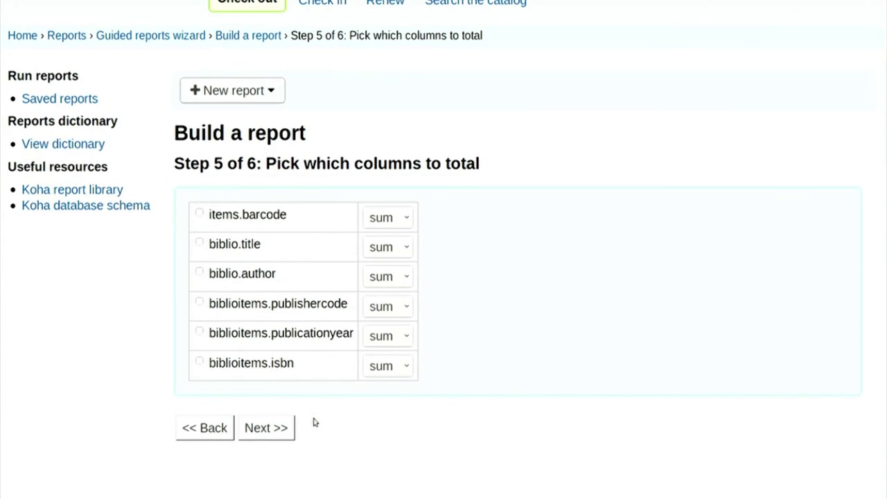
click(269, 427)
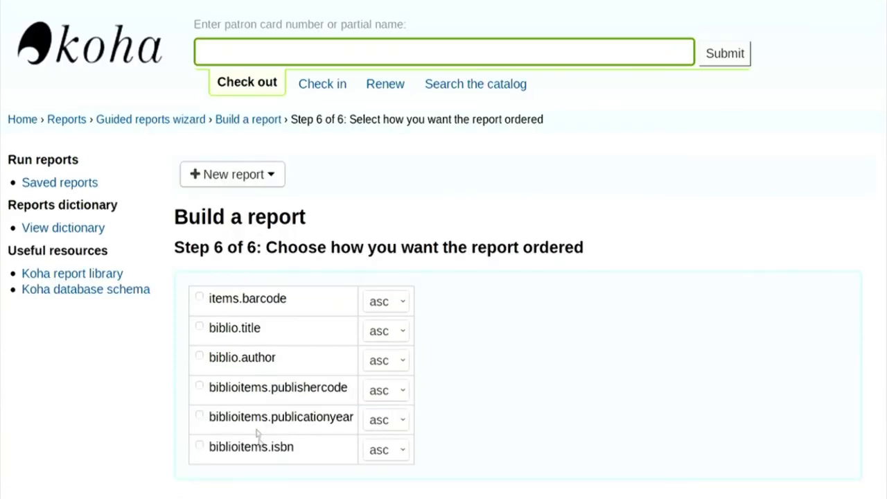
scroll(257, 434, down, 2)
click(201, 427)
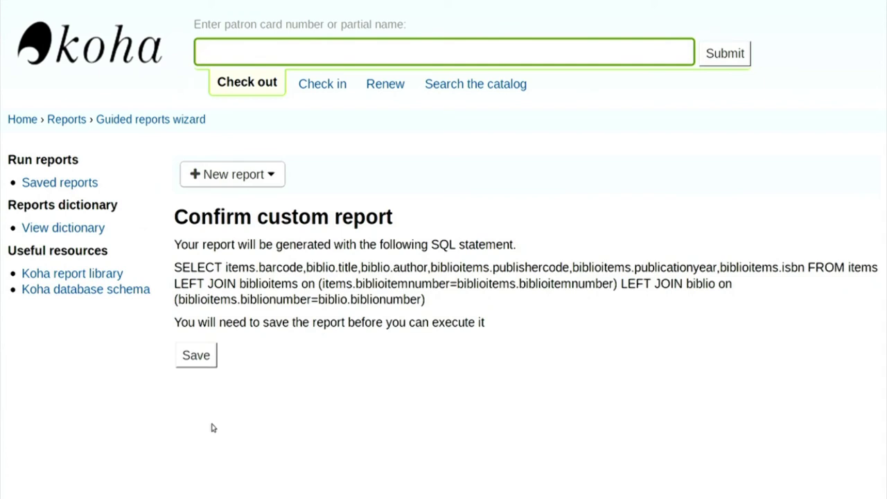
Save the custom report under the name accessionregister and run it
click(196, 352)
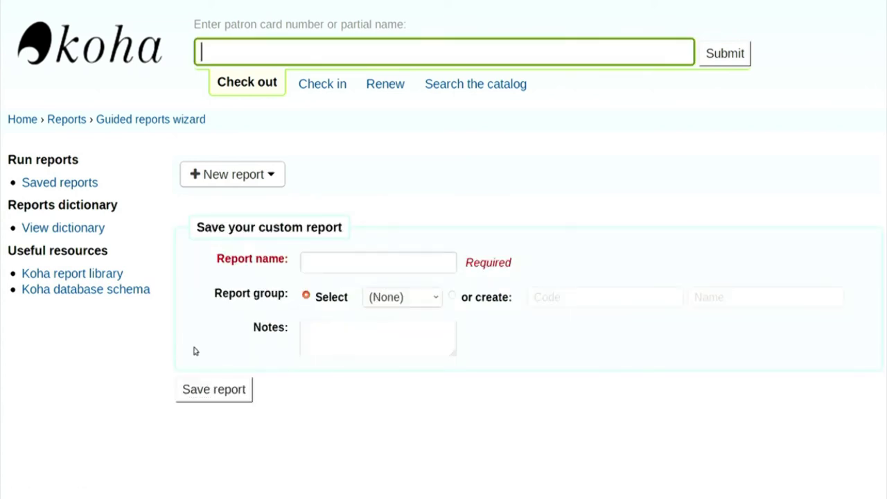
click(430, 256)
text(accessionregister)
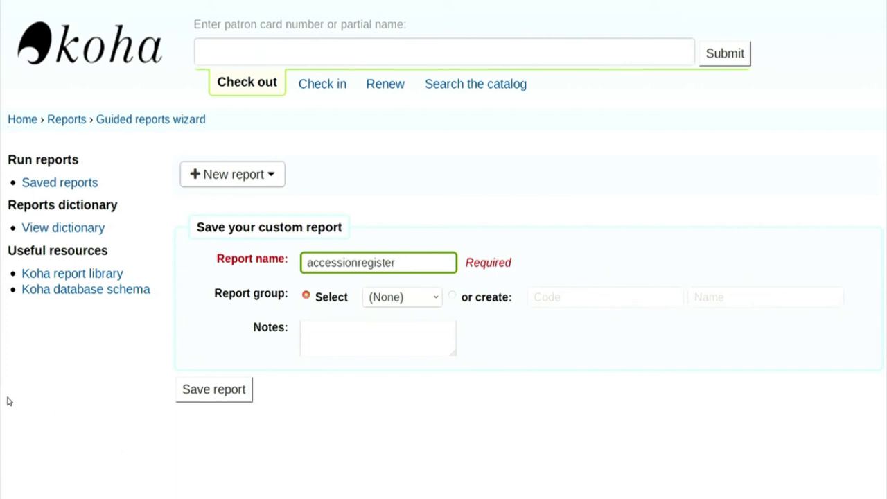
click(179, 396)
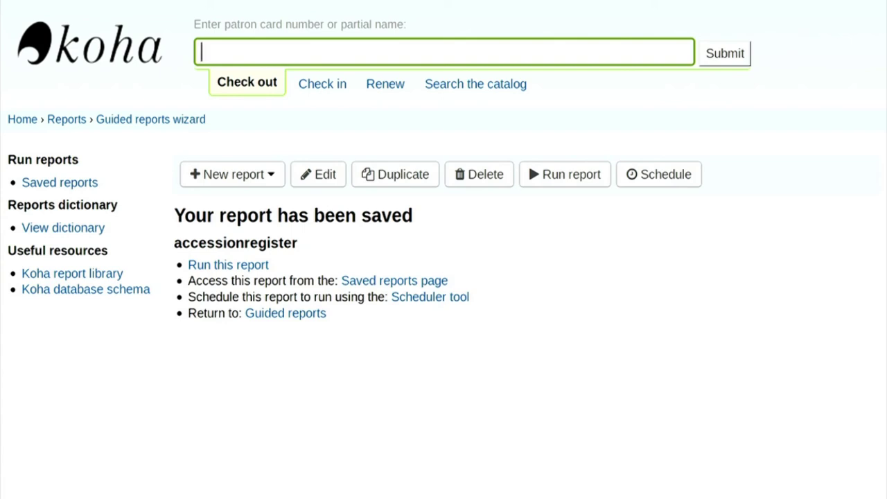
click(199, 266)
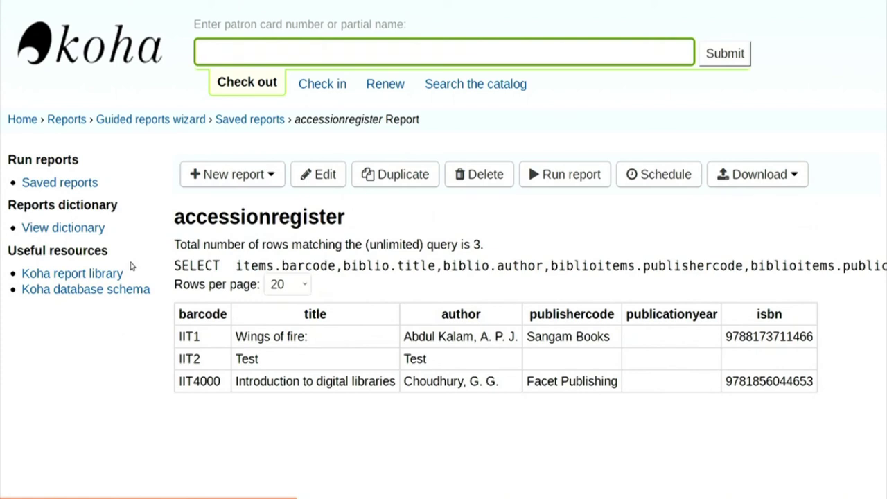
Download the report results as comma separated text and open them in LibreOffice Calc with the default import settings
click(787, 186)
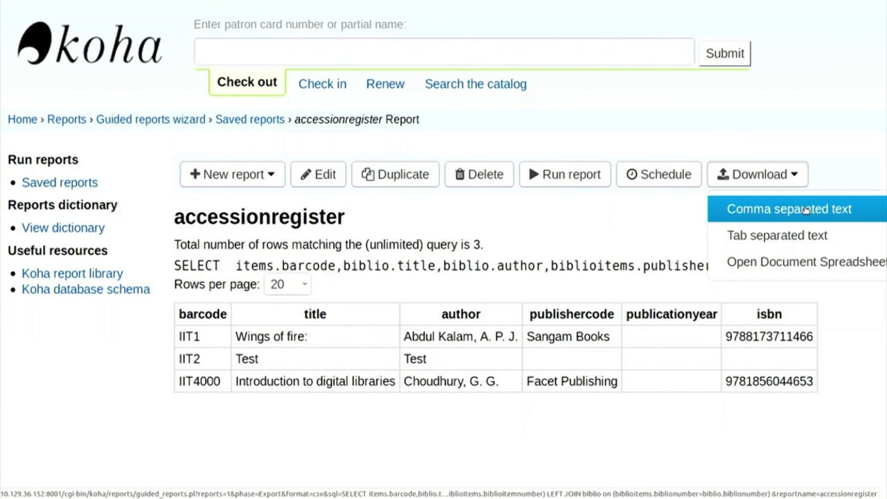
click(806, 209)
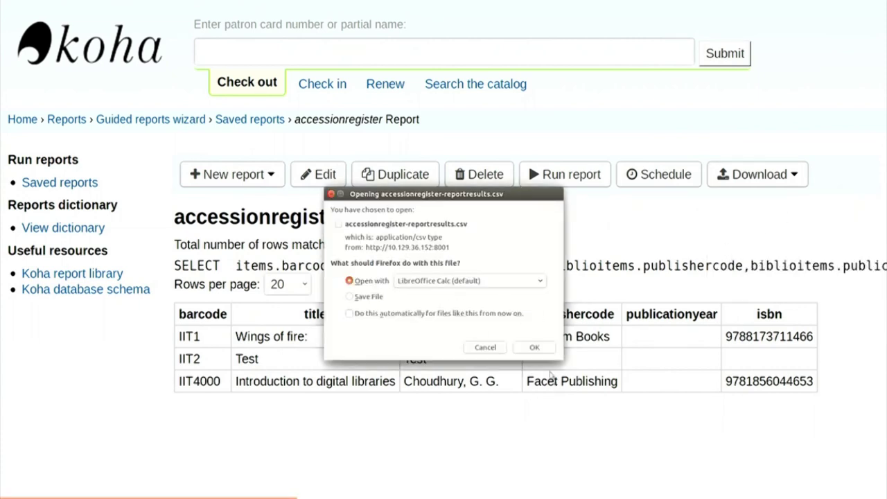
click(534, 347)
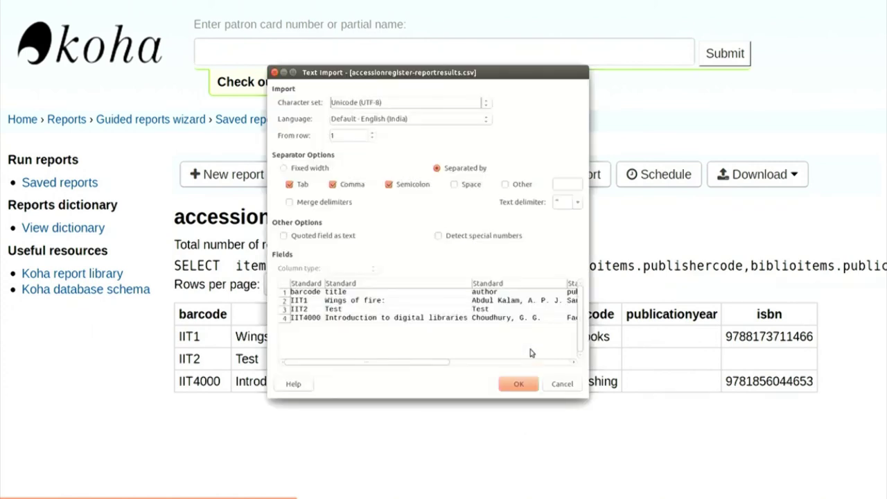
click(519, 385)
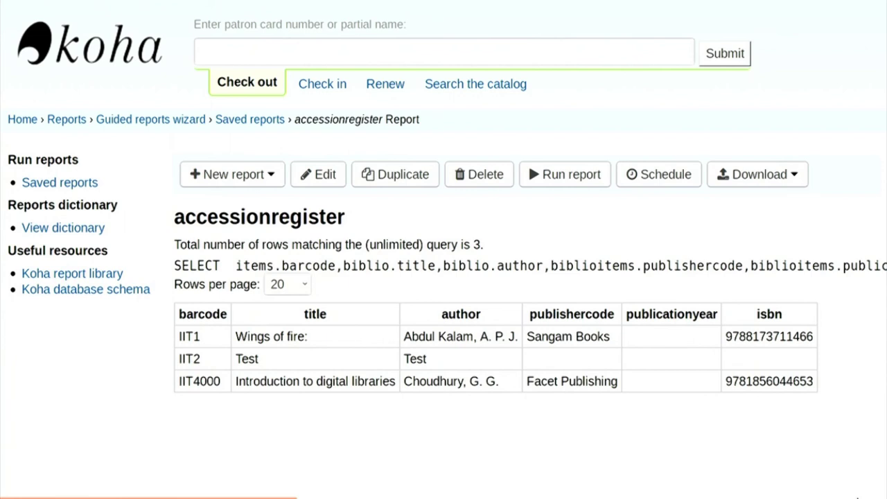
Open the list of saved reports and examine the accessionregister entry and its available actions
click(92, 188)
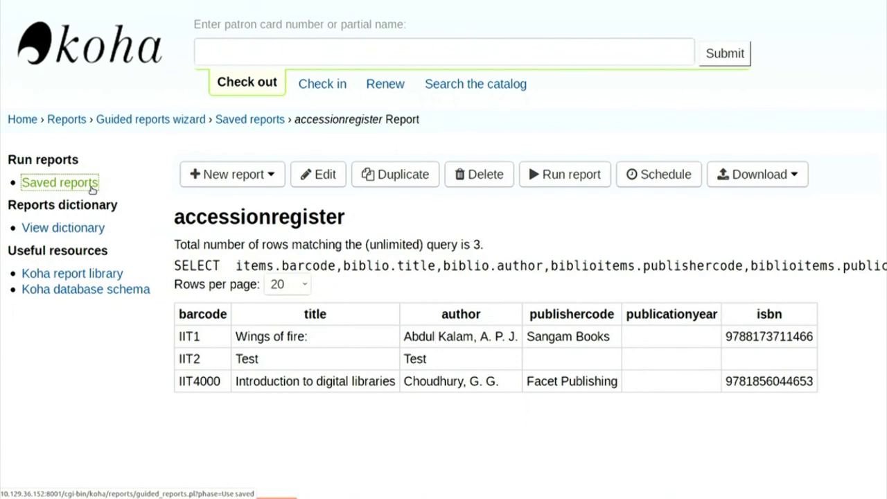
scroll(303, 252, down, 3)
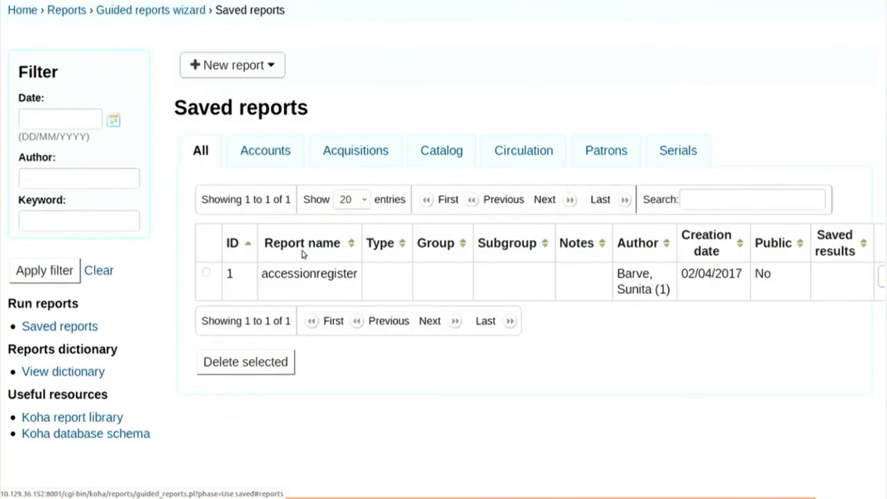
scroll(322, 471, right, 2)
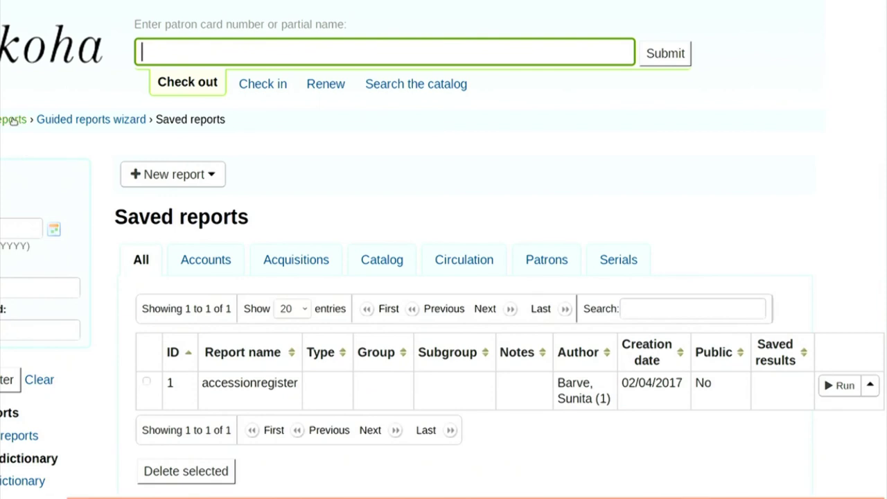
Go to the Koha SQL Reports Library and select the SQL statement under Yesterday's Fines by branch
click(15, 119)
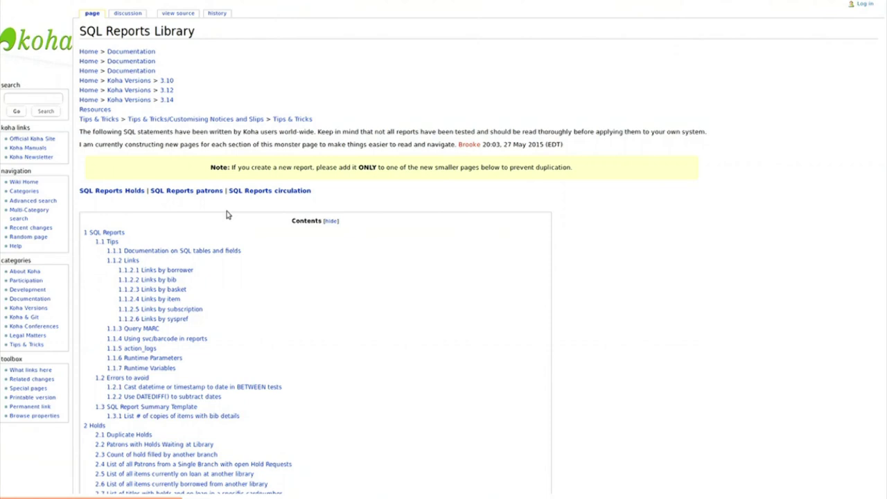
scroll(204, 199, down, 20)
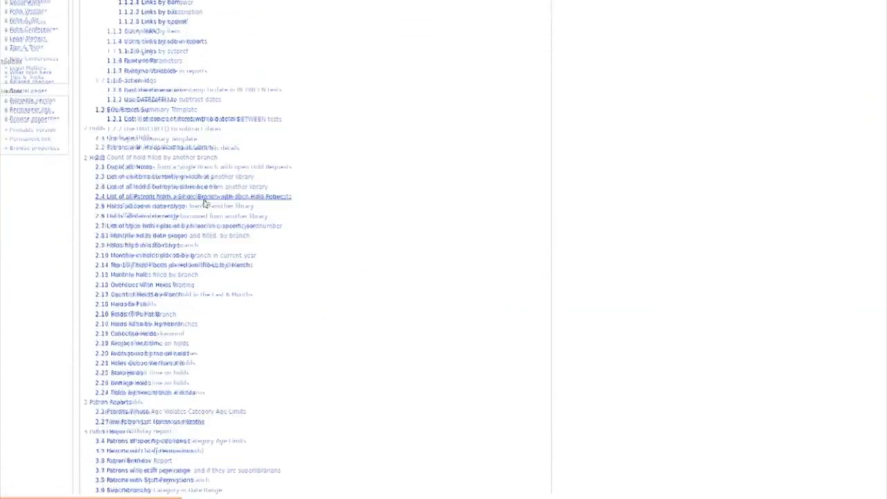
scroll(204, 204, down, 10)
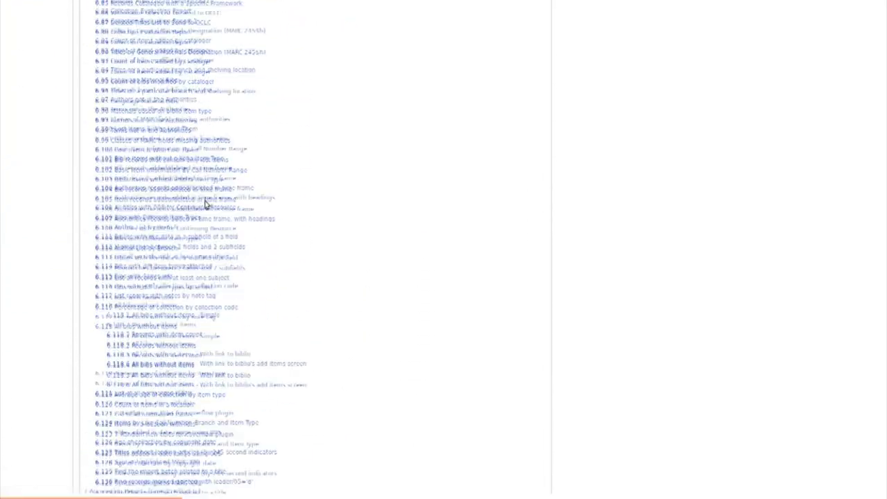
click(180, 207)
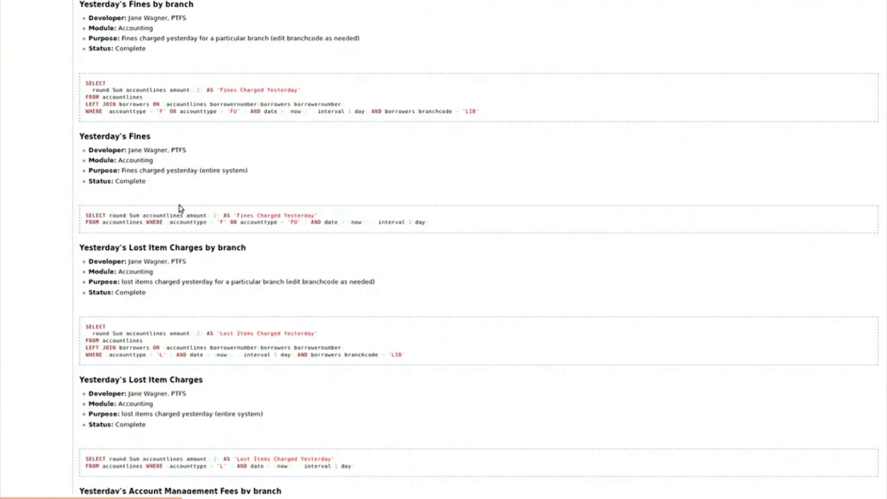
drag(80, 76, 215, 120)
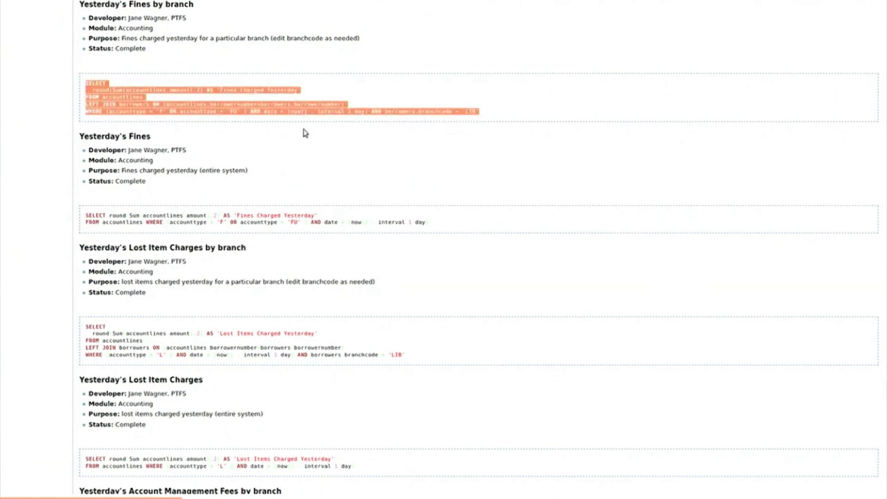